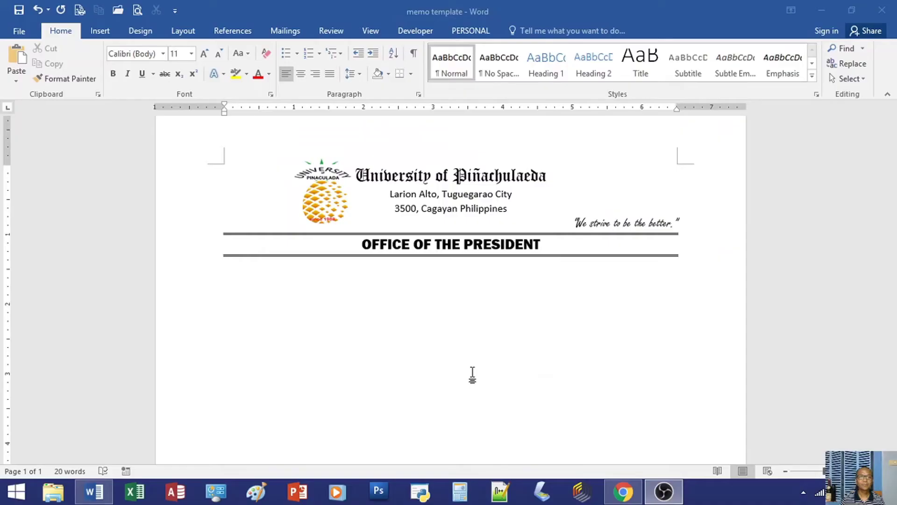
Step: Switch from the PowerPoint slide to the university memo template in Word
left_click(472, 374)
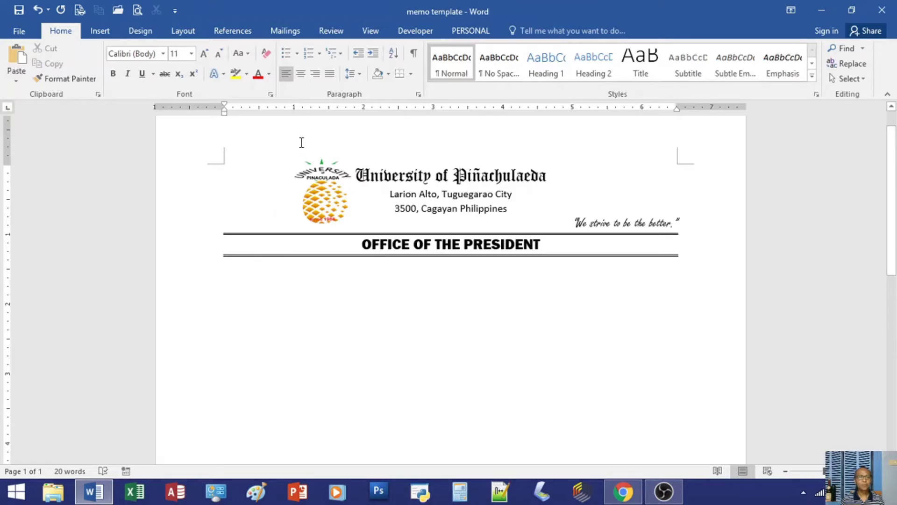
Step: Enable the Developer ribbon tab through Word Options' Customize Ribbon settings
left_click(416, 31)
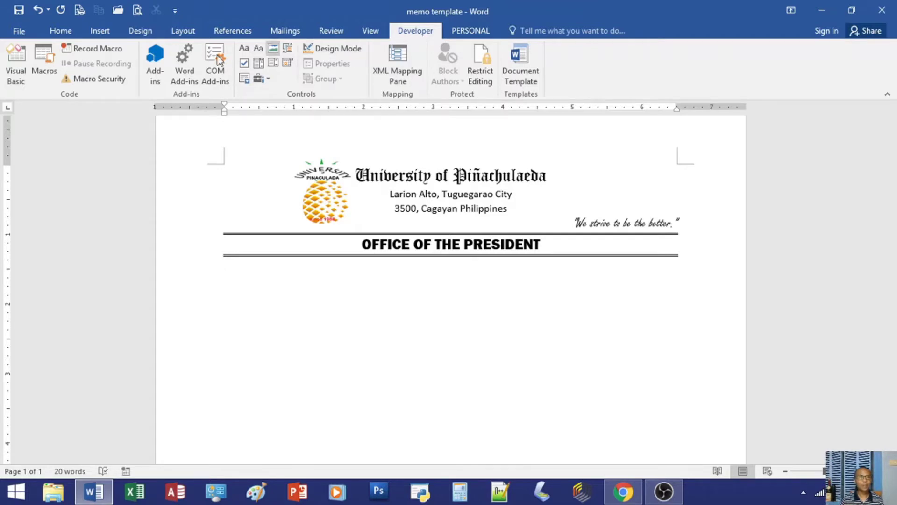
left_click(19, 32)
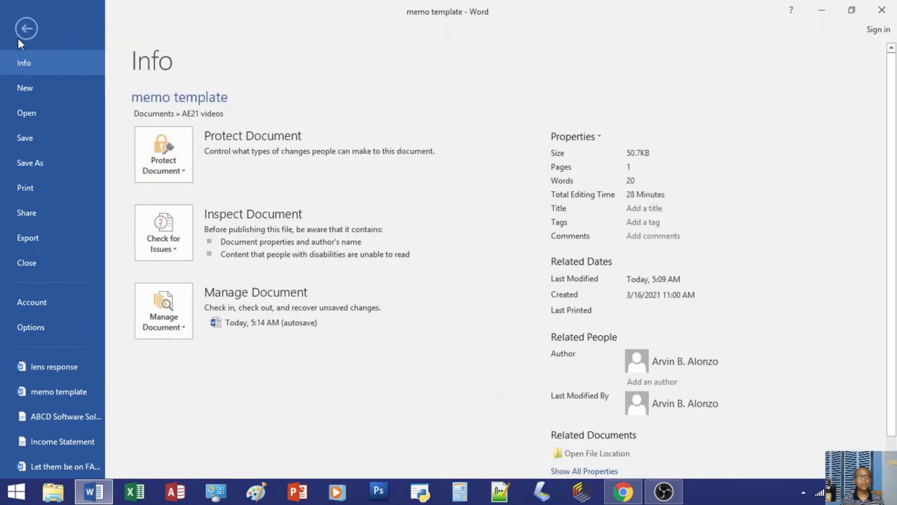
left_click(32, 330)
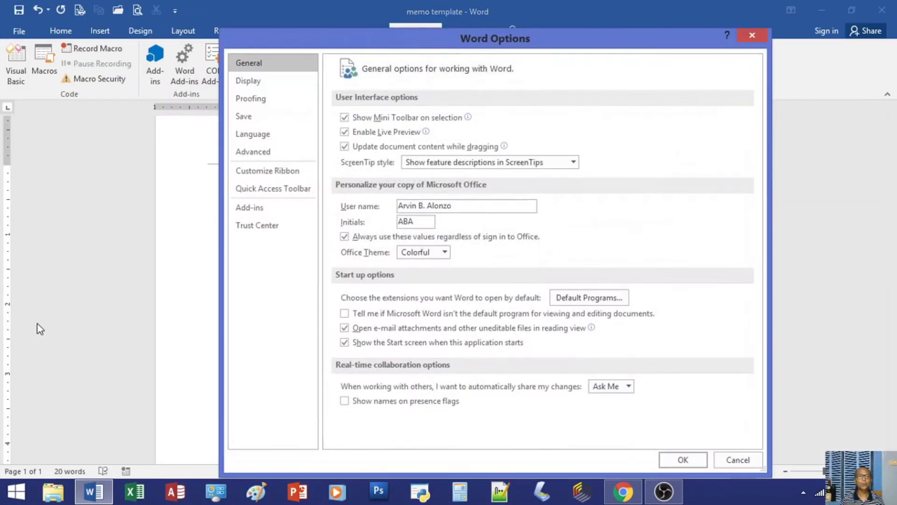
left_click(254, 173)
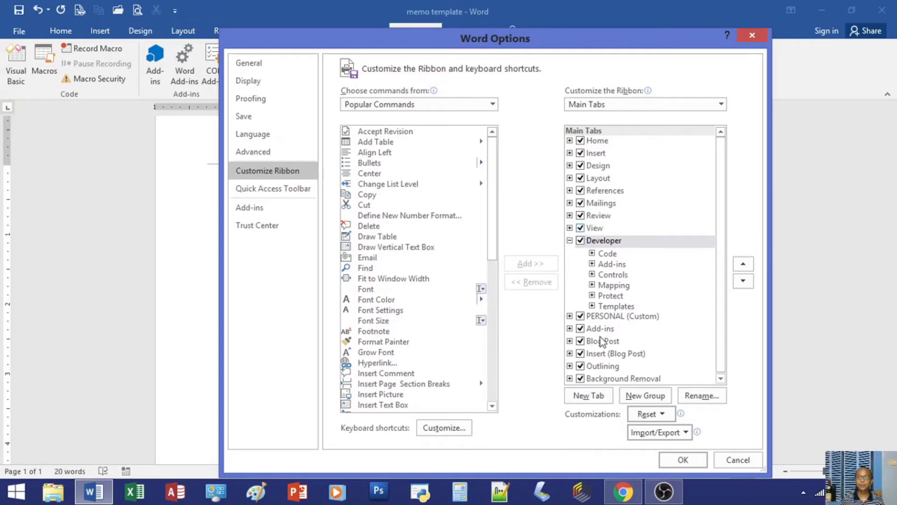
left_click(683, 460)
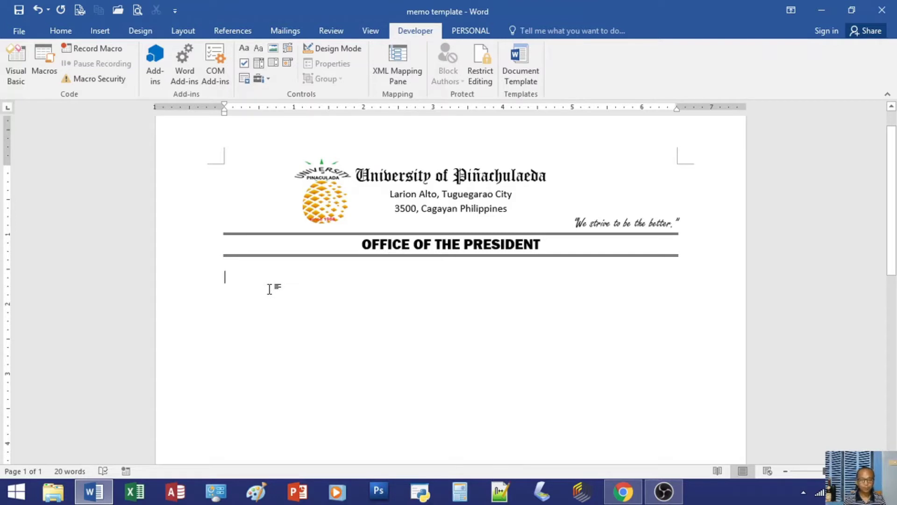
Step: Type 'Memorandum Order' and, on the next line, 'No. OP-' below the heading
type("Mem")
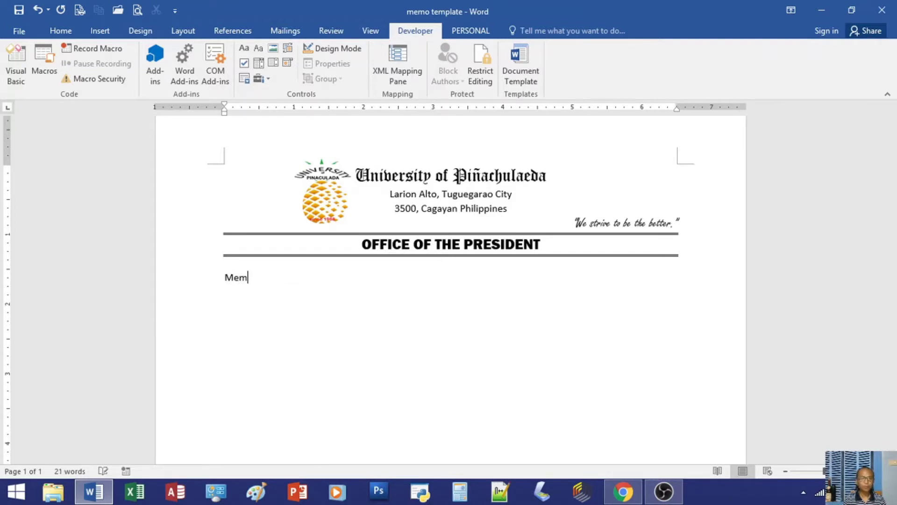
type("oran")
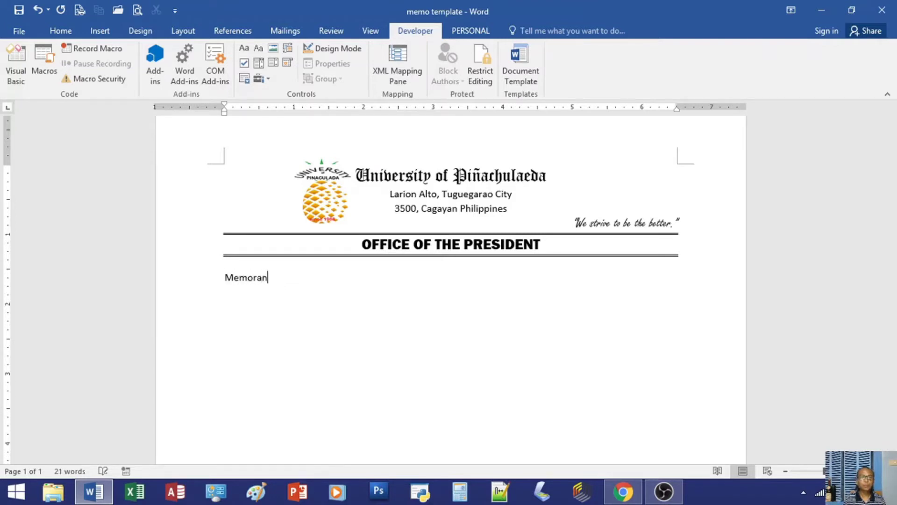
type("dum Orde")
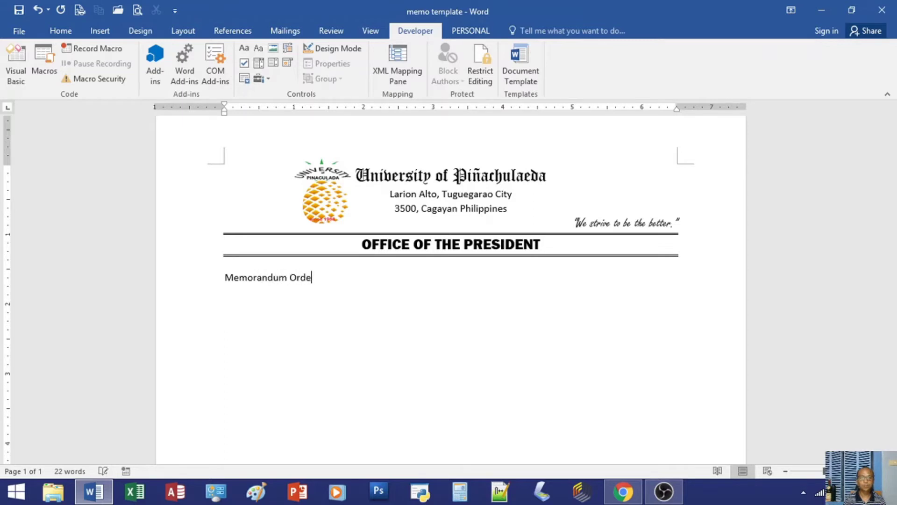
type("r")
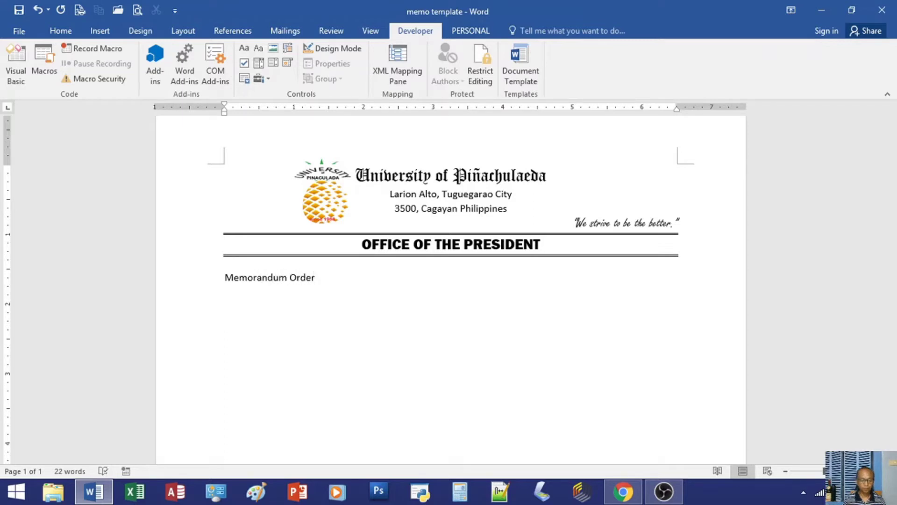
key("Return")
type("No")
type(".")
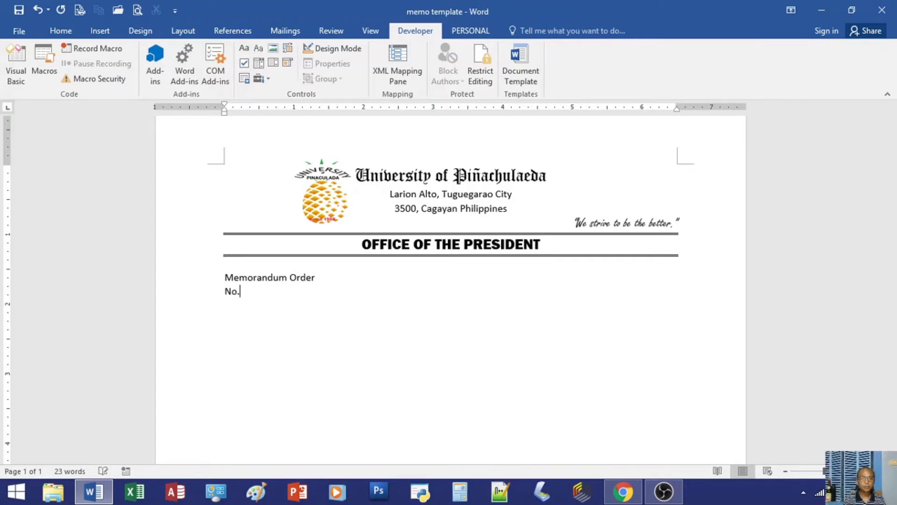
type(" OP-")
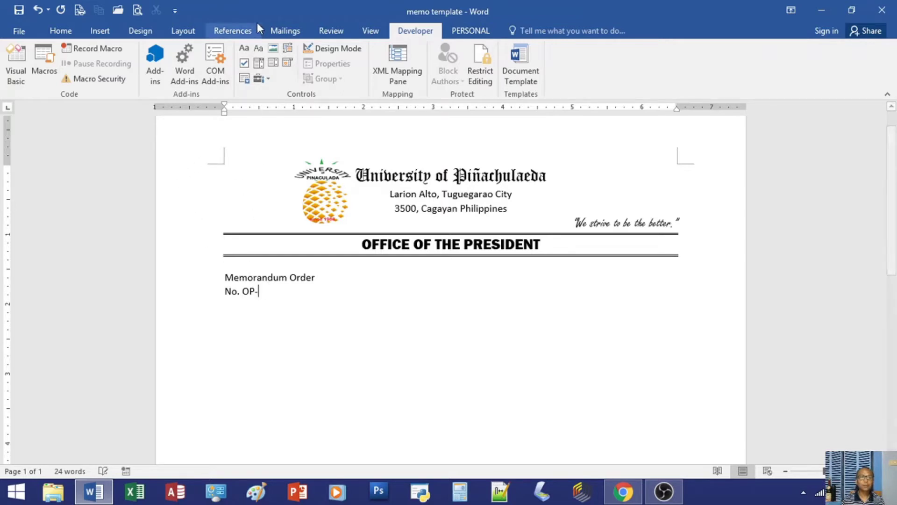
Step: Insert a rich text field after 'No. OP-' and delete 'or tap here' from its placeholder in Design Mode
left_click(244, 48)
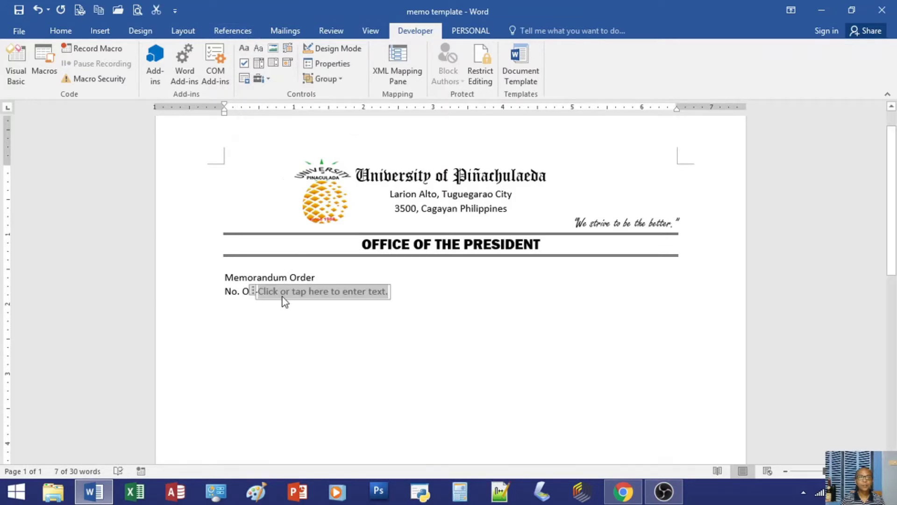
left_click(329, 48)
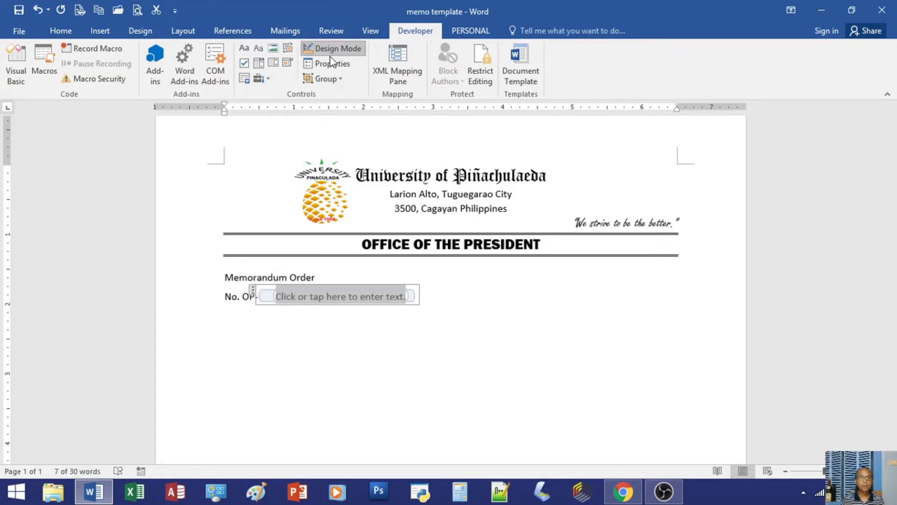
left_click(316, 299)
key("Left")
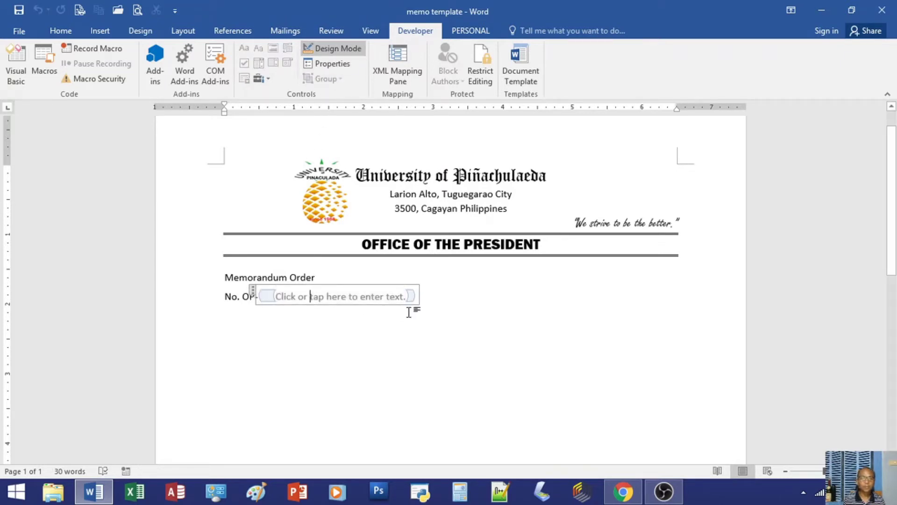
key("ctrl+shift+Right")
key("Left")
key("ctrl+Left")
key("ctrl+shift+Right")
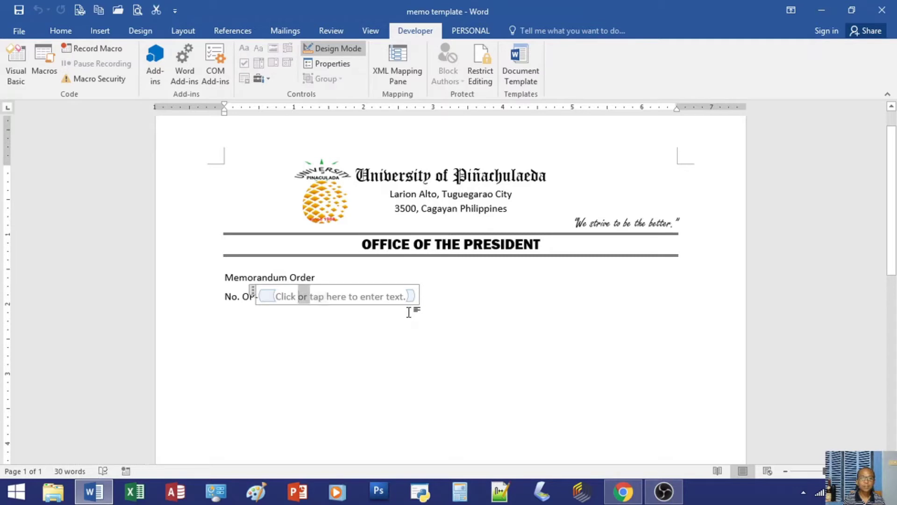
key("ctrl+shift+Right")
key("ctrl+shift+Right")
key("ctrl+shift+Right")
key("Delete")
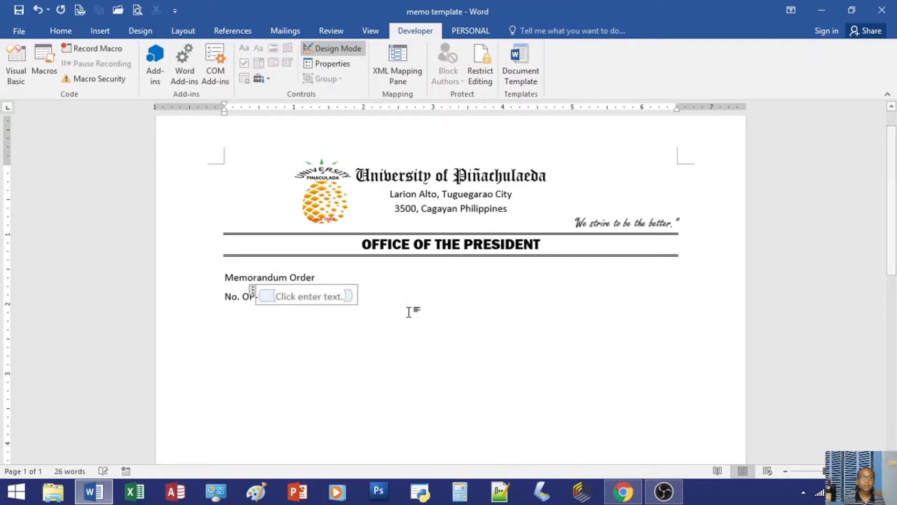
Step: Reword the placeholder to 'Click to enter OP No.' and start a new line
type("to")
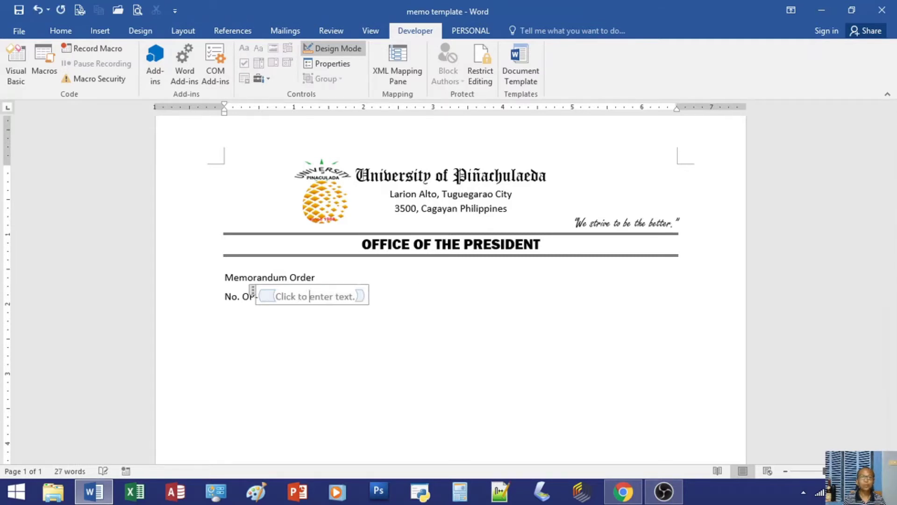
key("ctrl+Right")
key("ctrl+shift+Right")
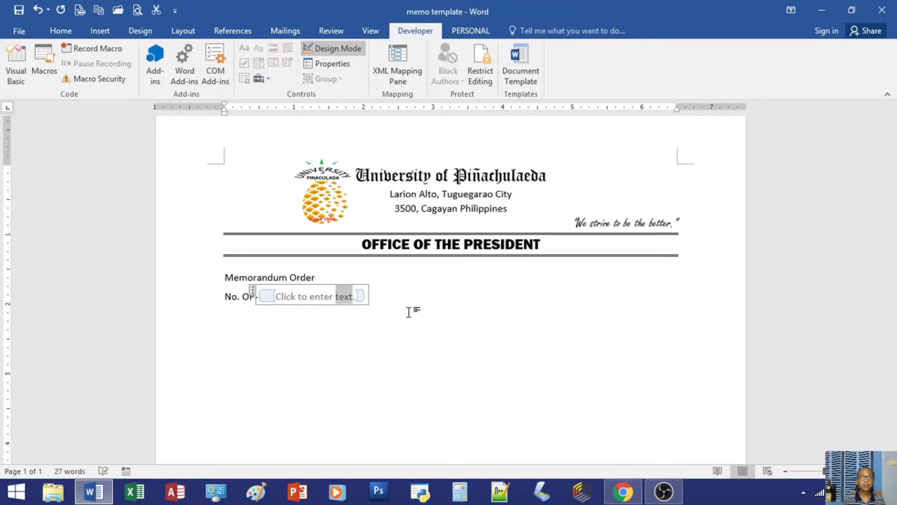
type("OP")
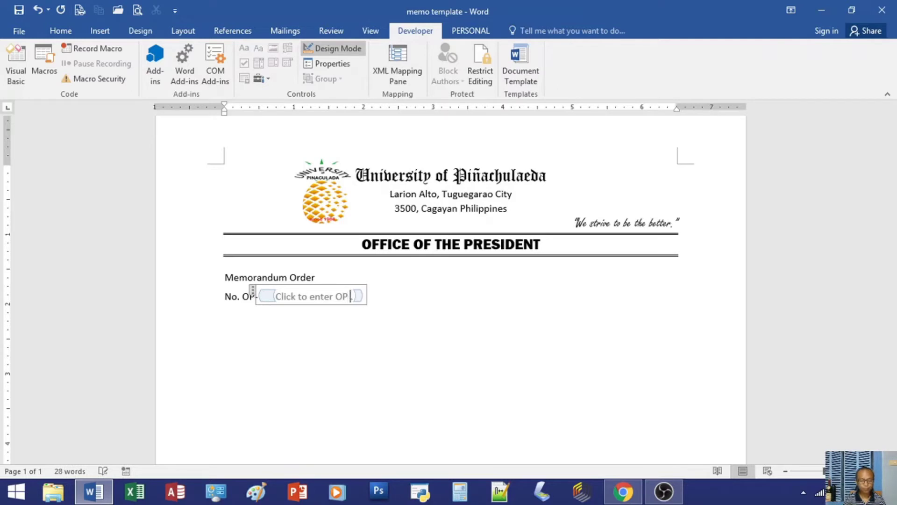
type(" n")
key("BackSpace")
type("N")
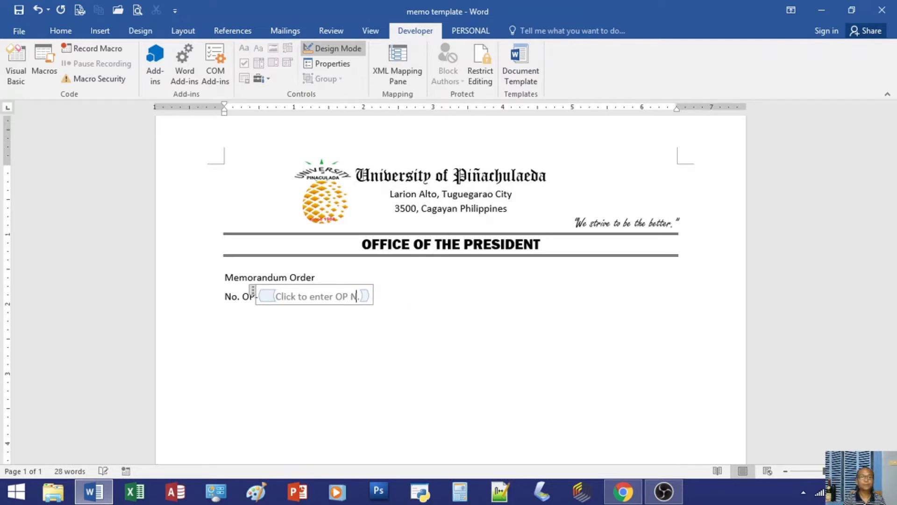
type("o")
type(".")
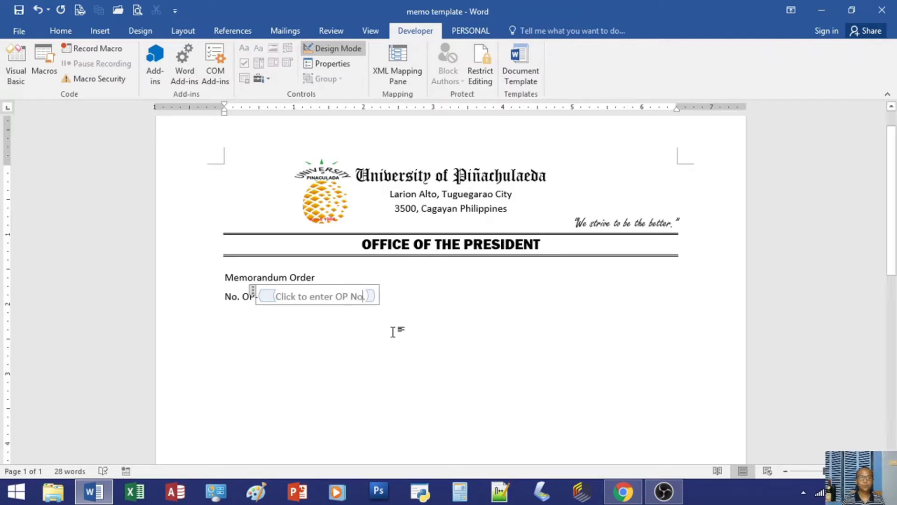
left_click(389, 303)
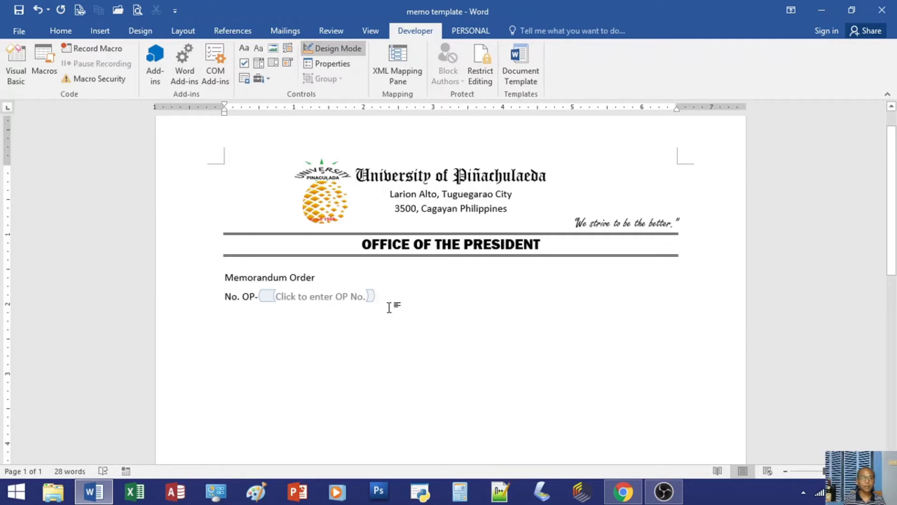
key("Return")
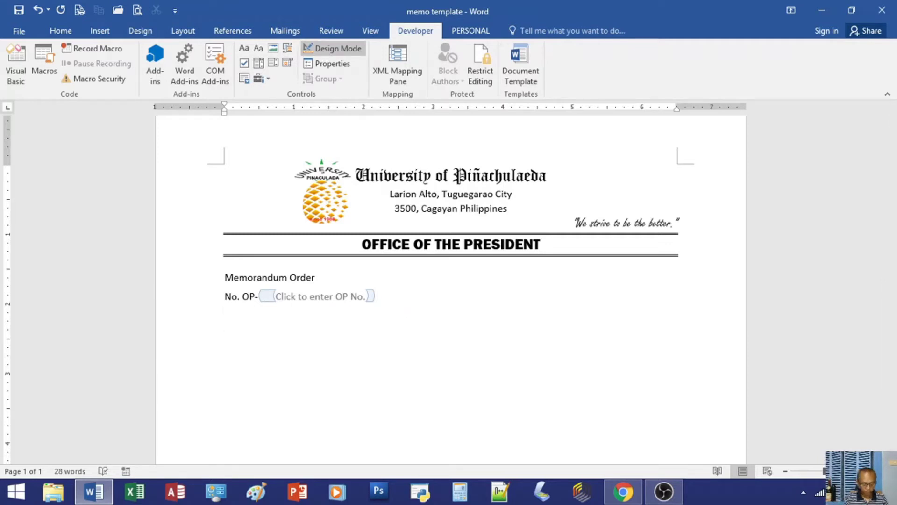
Step: Type 'TO:' and tab to a new 1-inch tab stop
type("To")
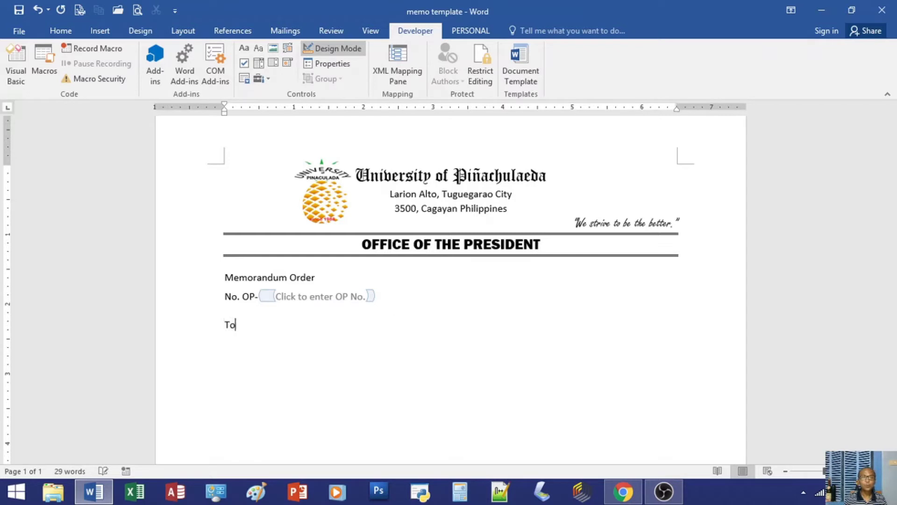
key("BackSpace")
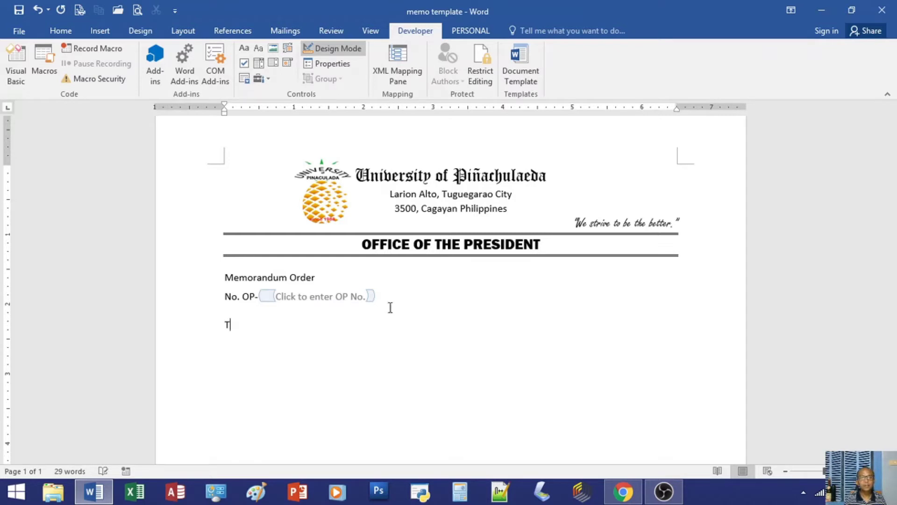
type("O")
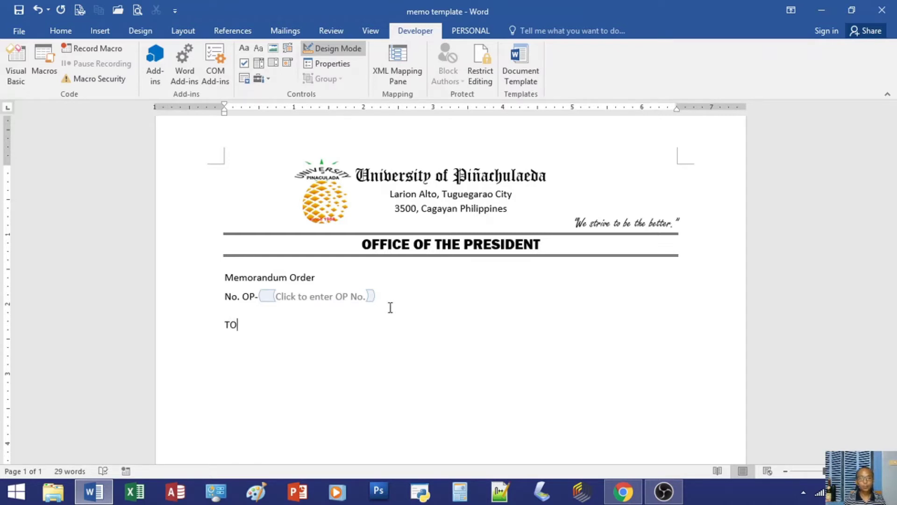
type(":")
left_click(294, 111)
key("Tab")
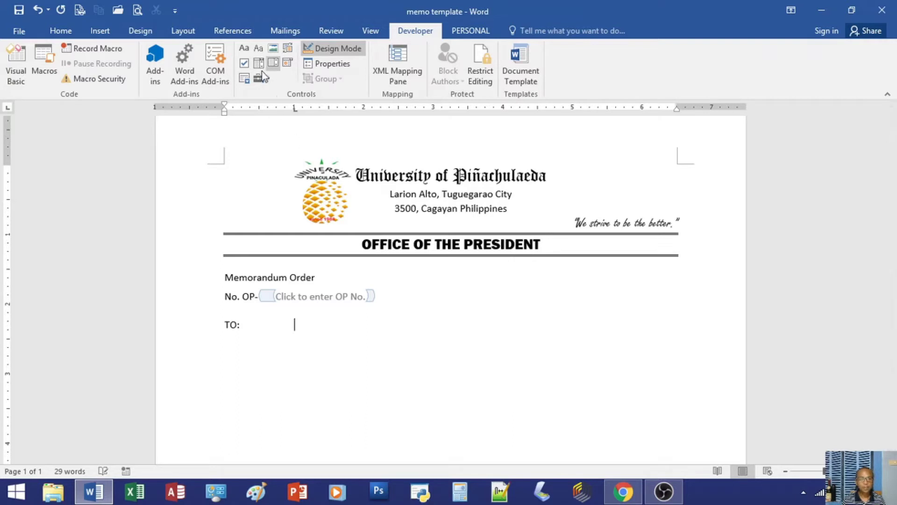
Step: Insert a rich text field after TO: reading 'Click to enter Recipient/s of Memo.'
left_click(244, 48)
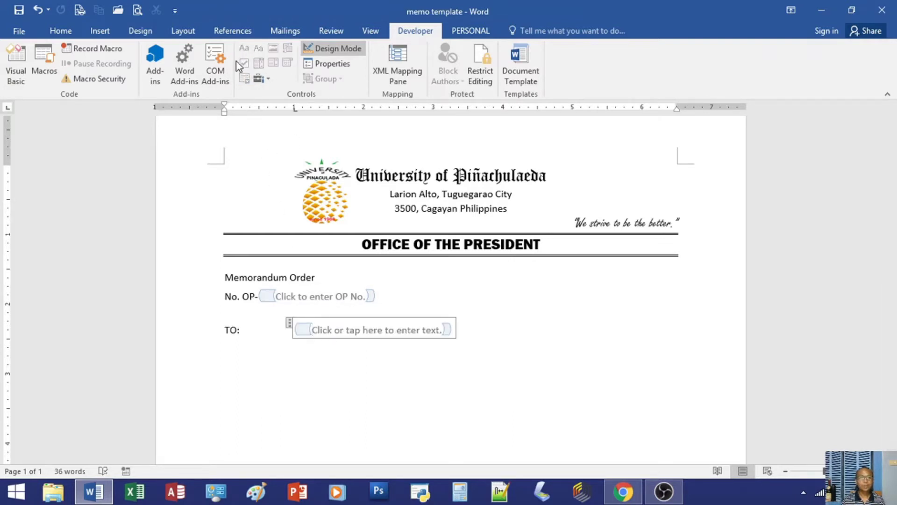
left_click(336, 331)
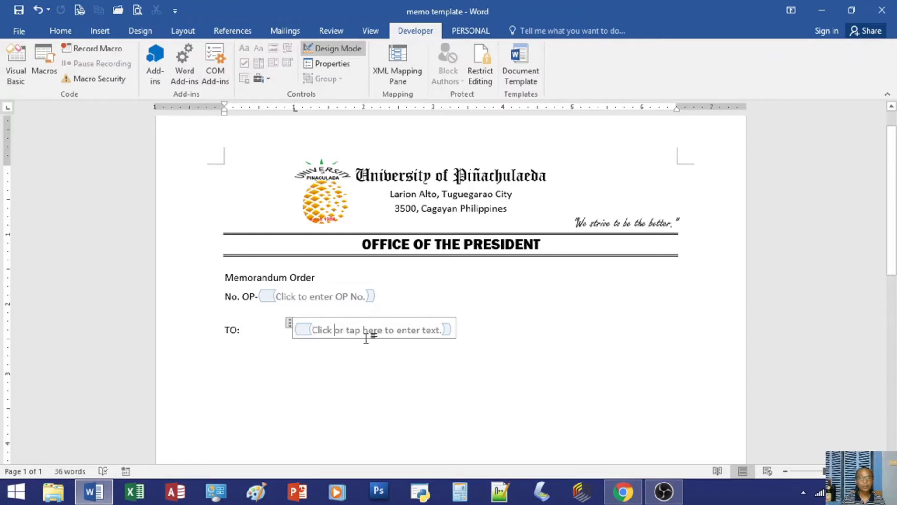
left_click_drag(366, 338, 366, 337)
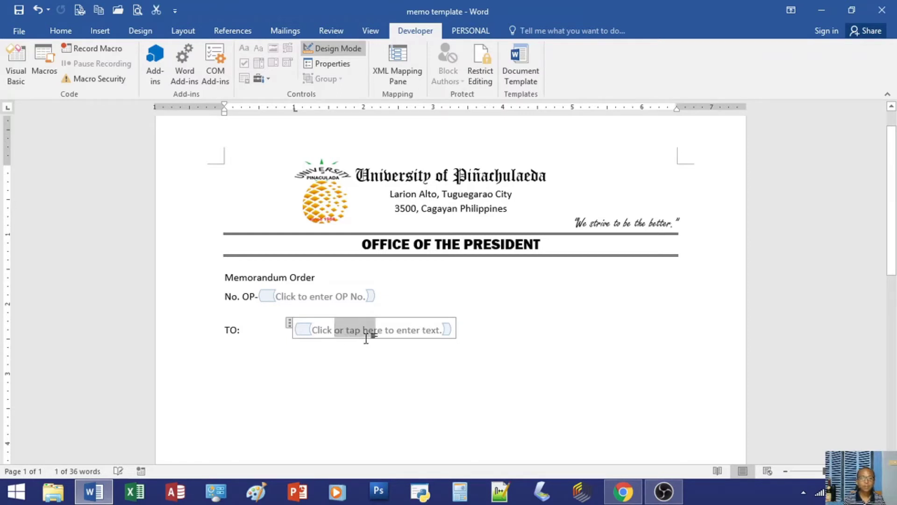
key("Delete")
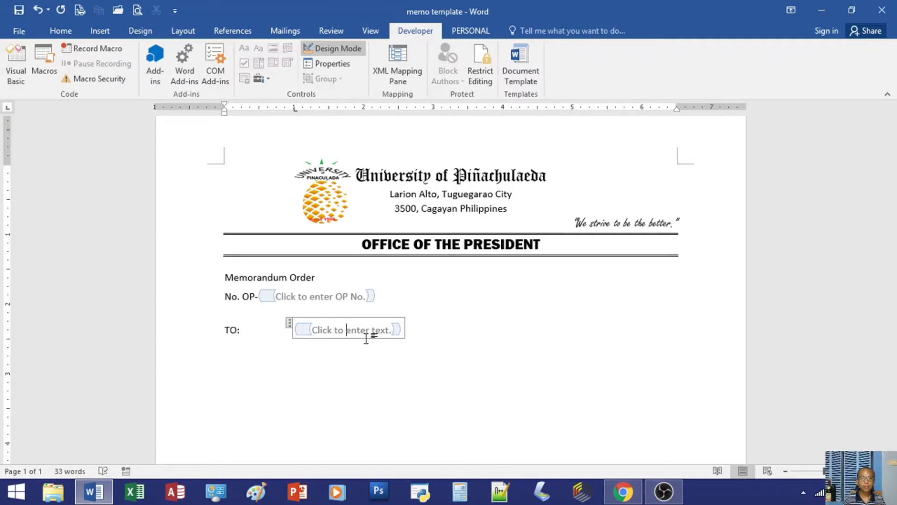
double_click(367, 337)
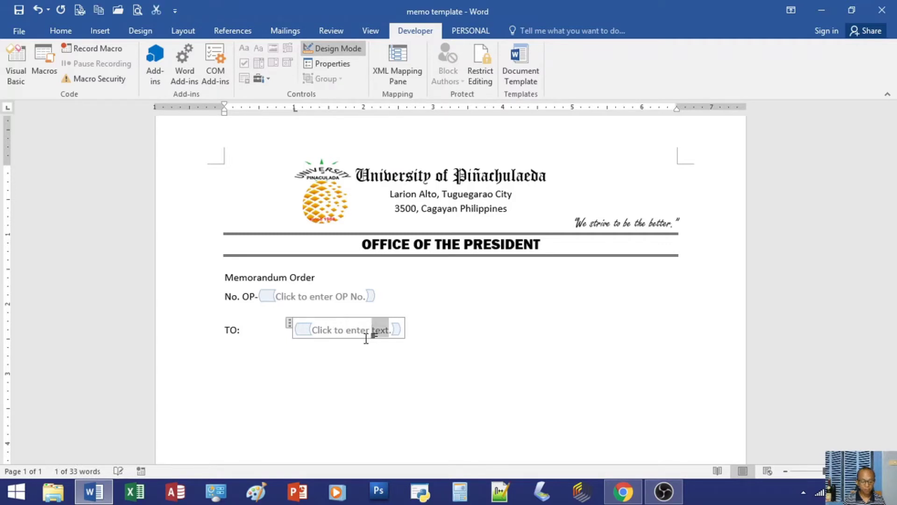
type("Rece")
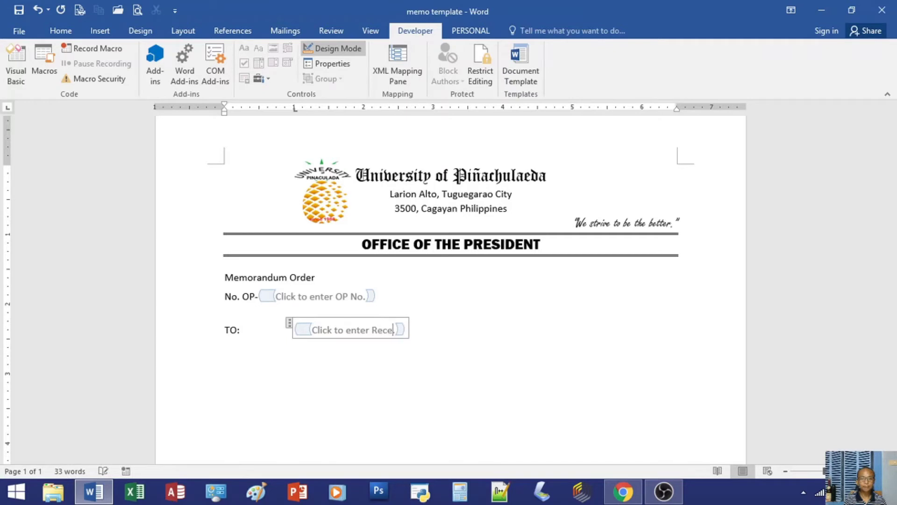
type("pient of")
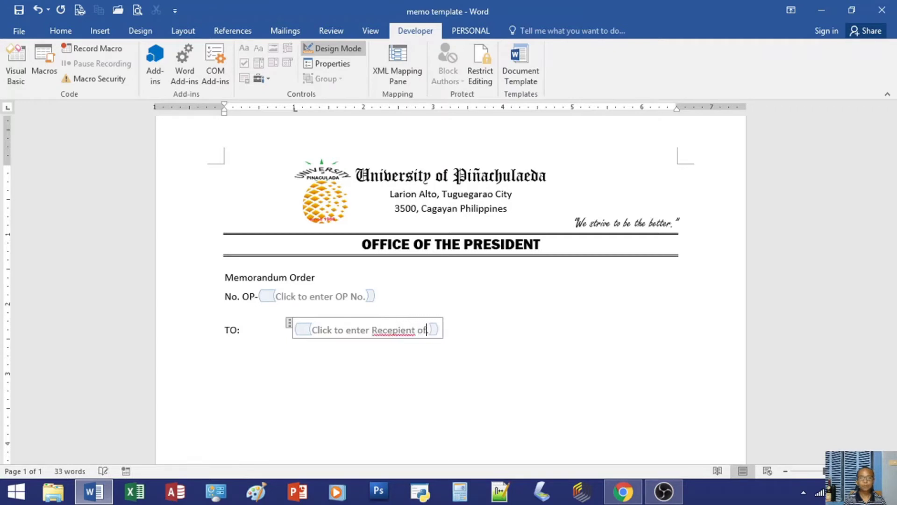
type(" M")
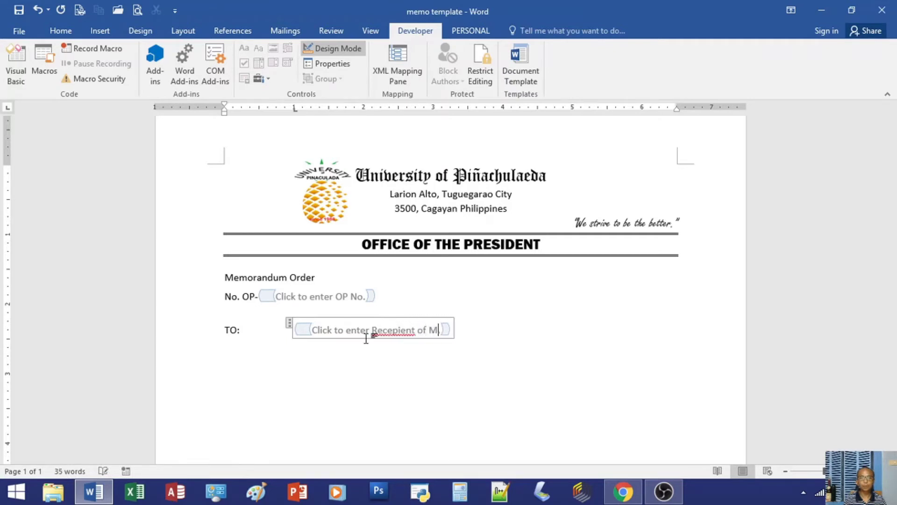
type("emo.")
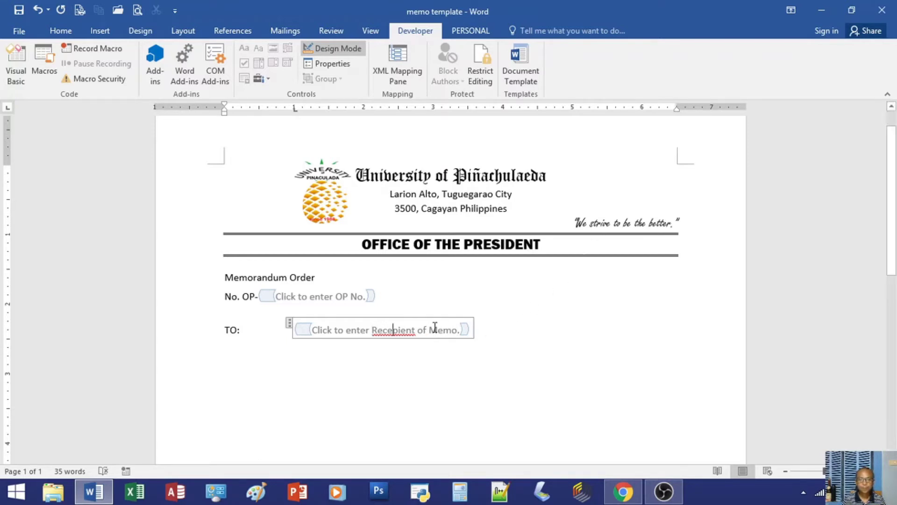
right_click(391, 335)
left_click(425, 345)
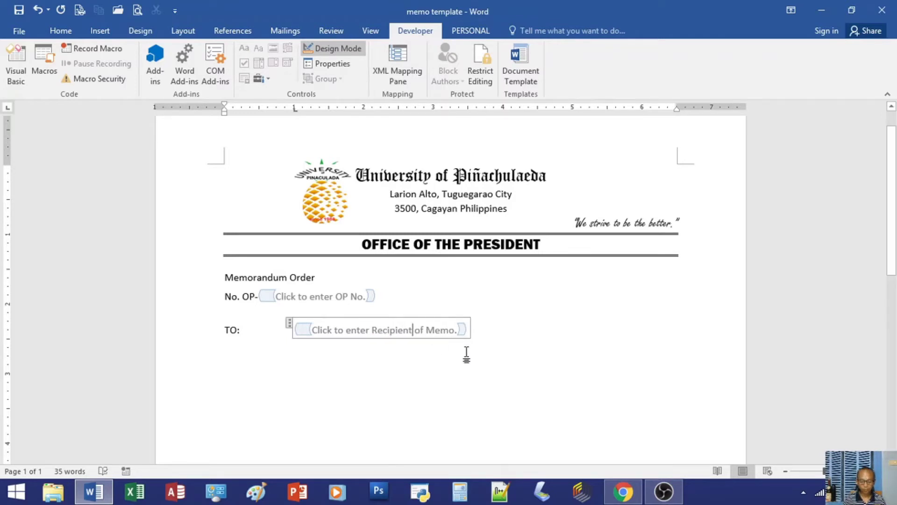
type("/s")
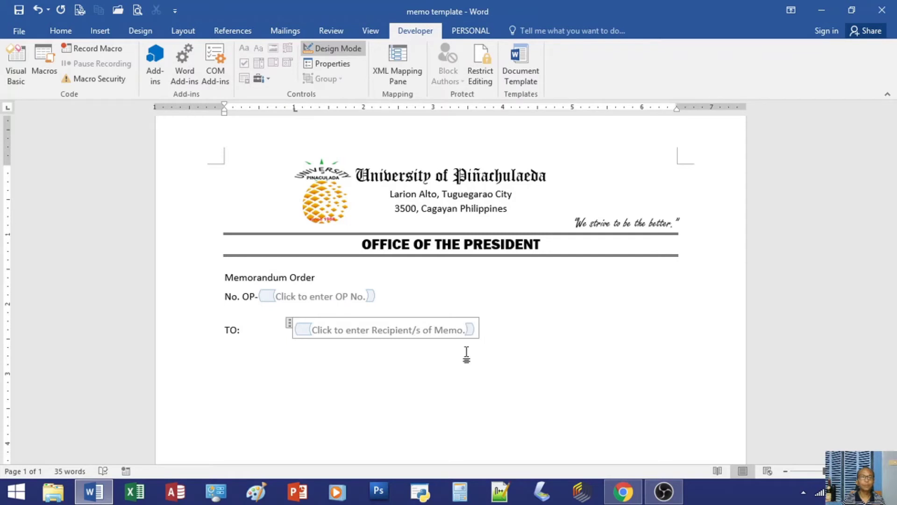
Step: Add an extra line inside the recipient field and move to the blank line below TO:
left_click(491, 330)
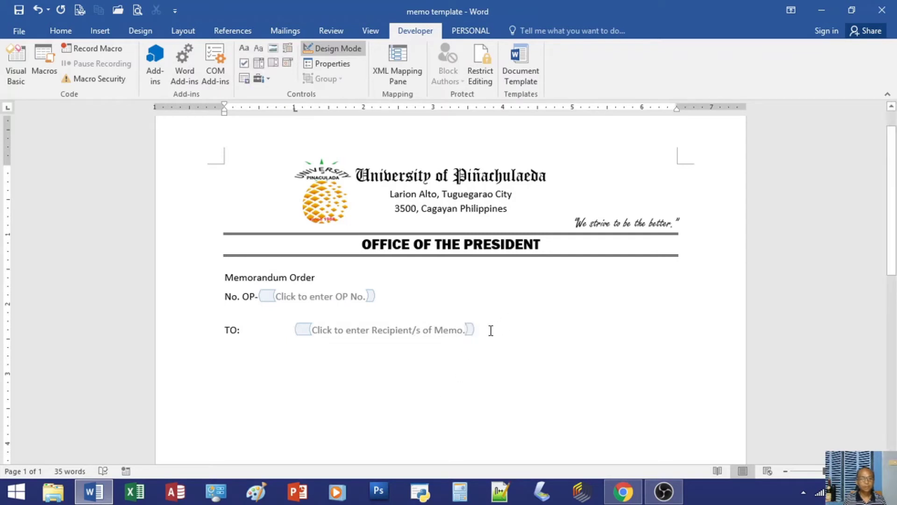
key("Return")
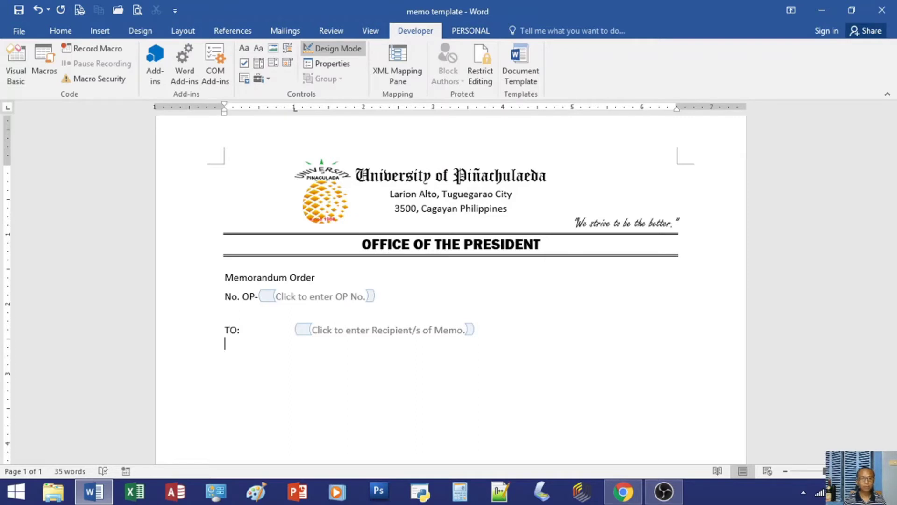
left_click(413, 325)
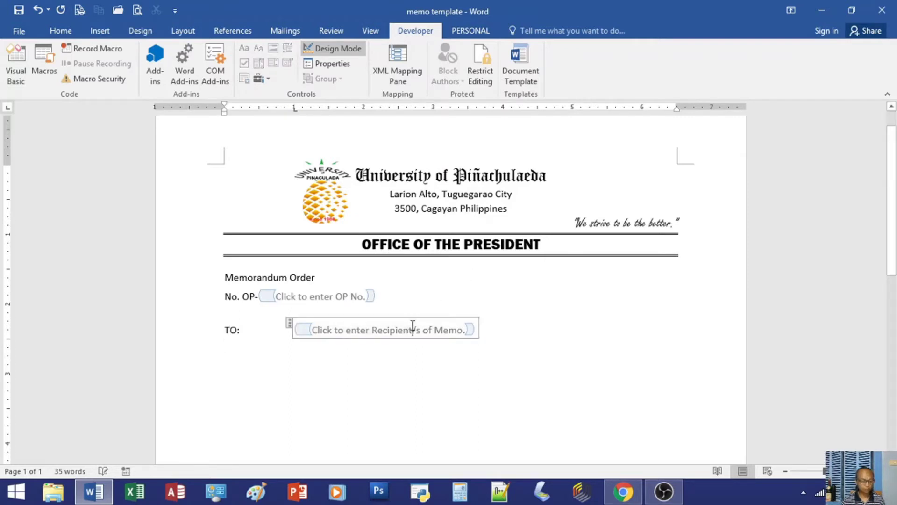
key("Return")
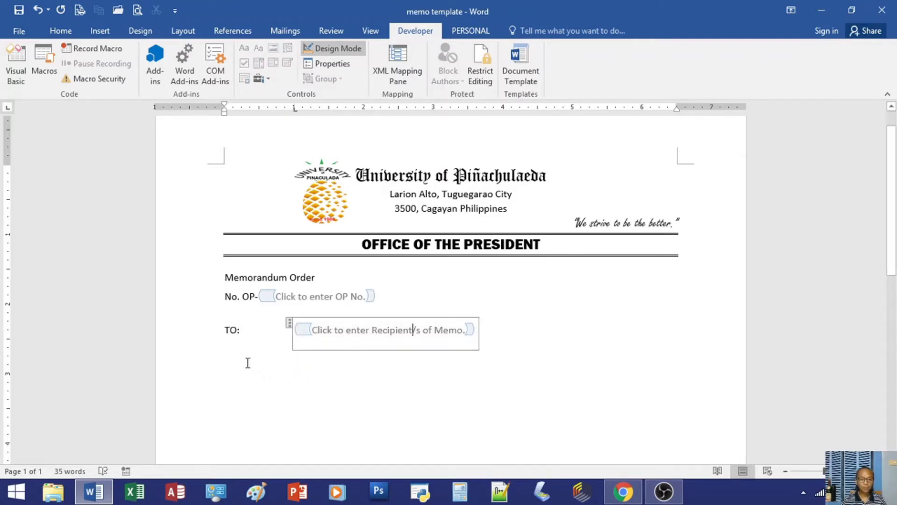
left_click(248, 362)
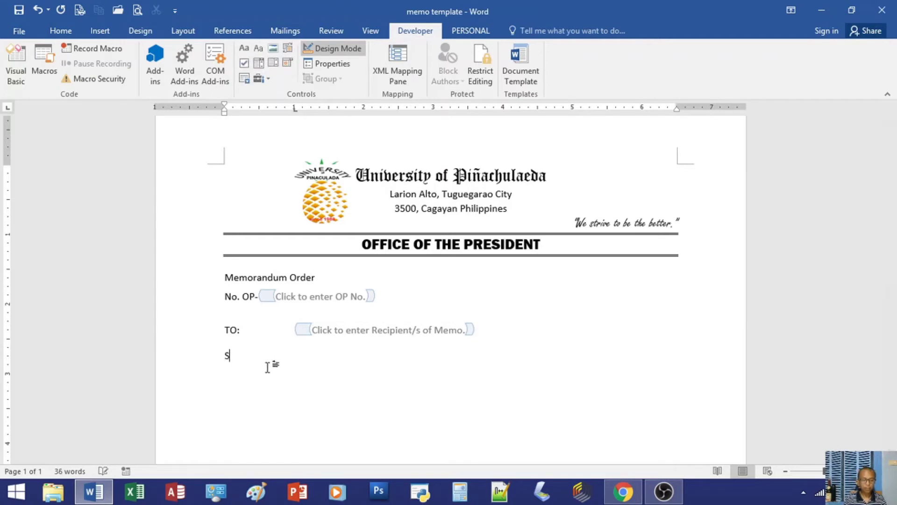
Step: Type 'SUBJECT:', tab to 1 inch, and paste a copy of the recipient field
type("SU")
type("BJECT:")
key("Tab")
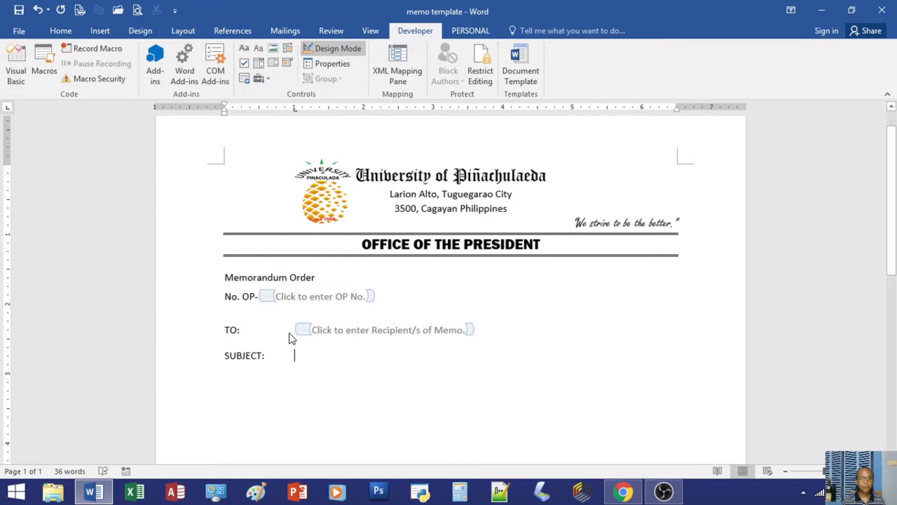
left_click(303, 331)
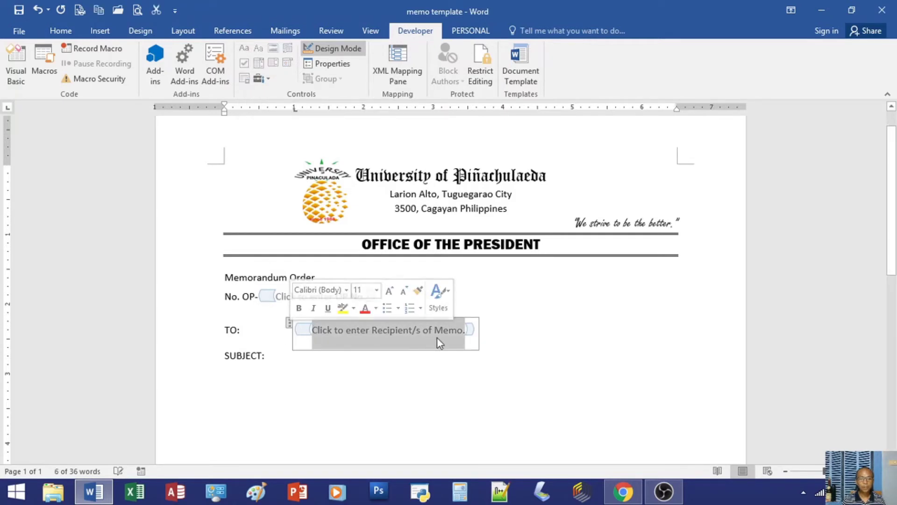
left_click(499, 334)
left_click(308, 330)
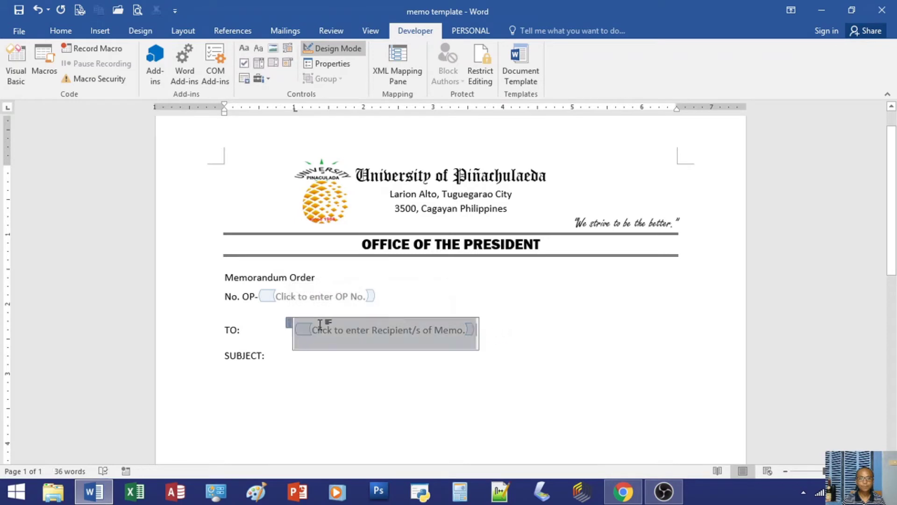
left_click(307, 361)
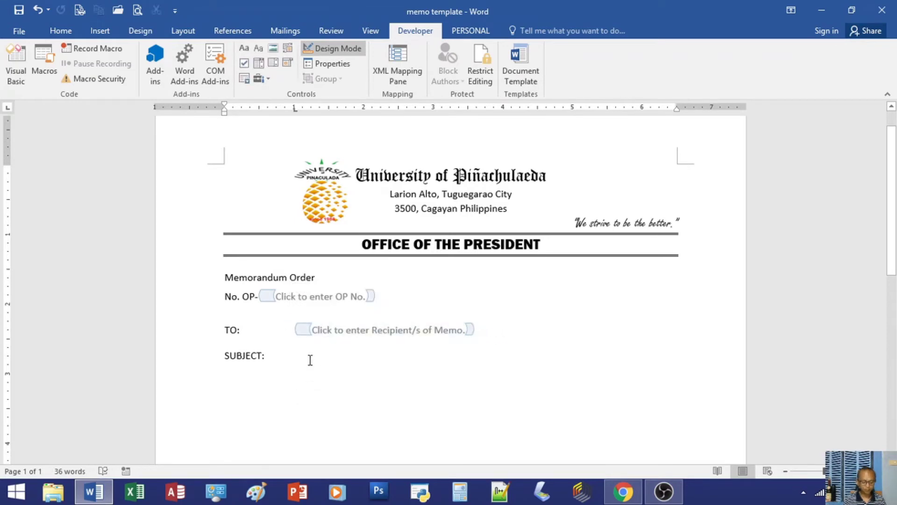
key("ctrl+v")
Step: Change the copied placeholder to 'Click to enter Subject.' and start a new line
key("Left")
key("Left")
key("Left")
key("Left")
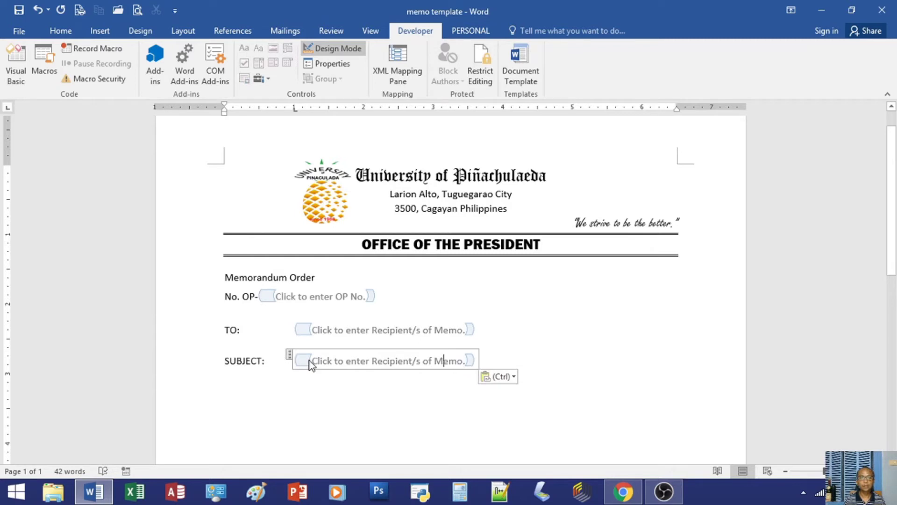
key("Left")
key("Left")
key("Left")
key("Left")
key("Left")
key("Left")
key("ctrl+Left")
key("ctrl+Left")
key("ctrl+shift+Right")
key("ctrl+shift+Right")
key("ctrl+shift+Right")
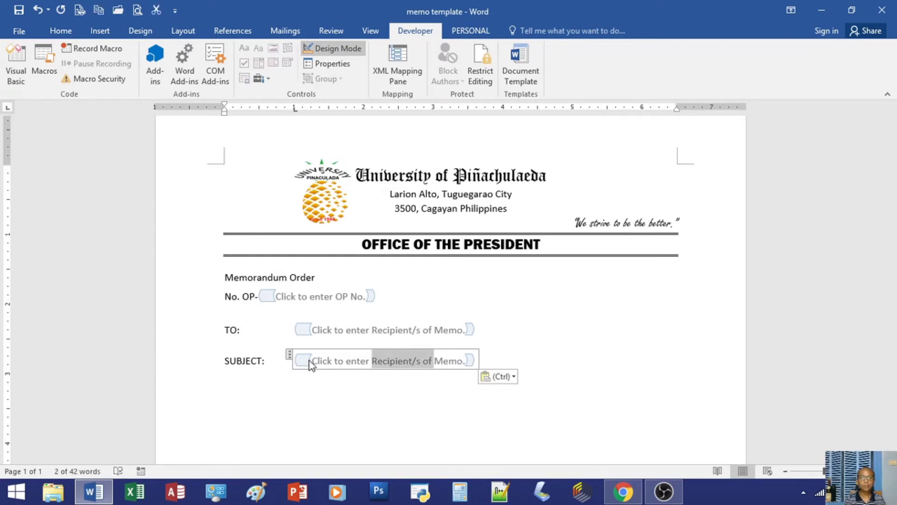
key("ctrl+shift+Right")
type("S")
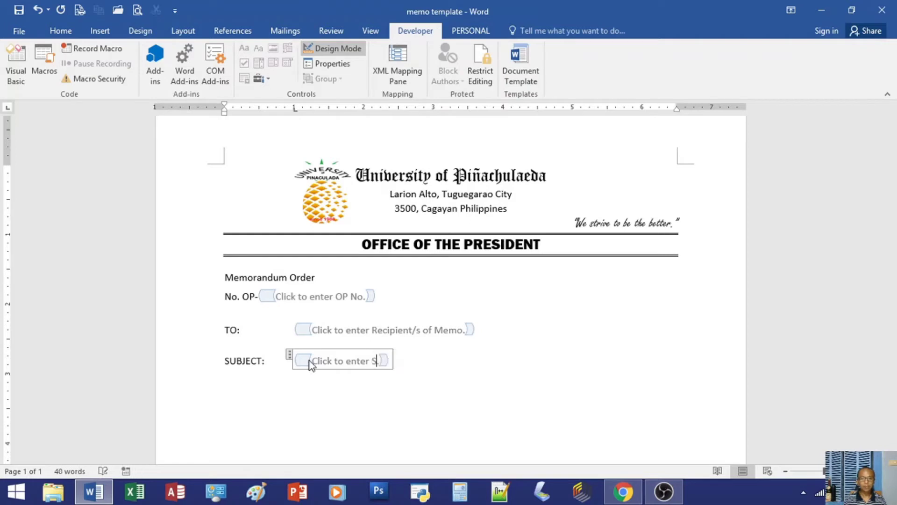
type("ubject.")
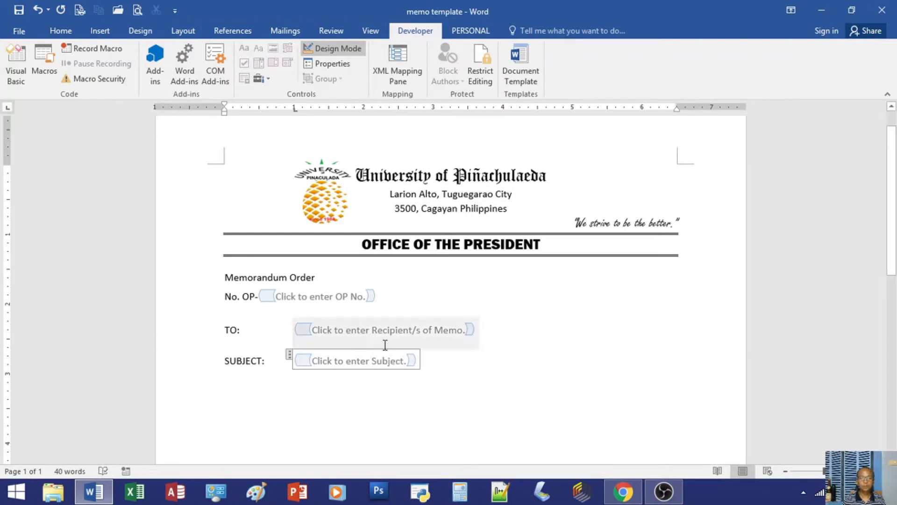
left_click(438, 363)
key("Return")
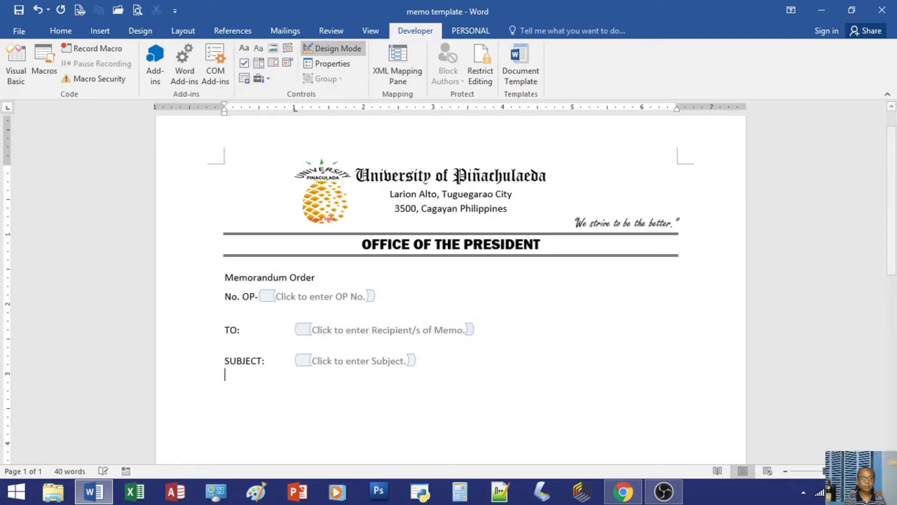
Step: Add a 'Date:' line below SUBJECT with a tab-aligned date picker field
left_click(439, 363)
left_click(440, 363)
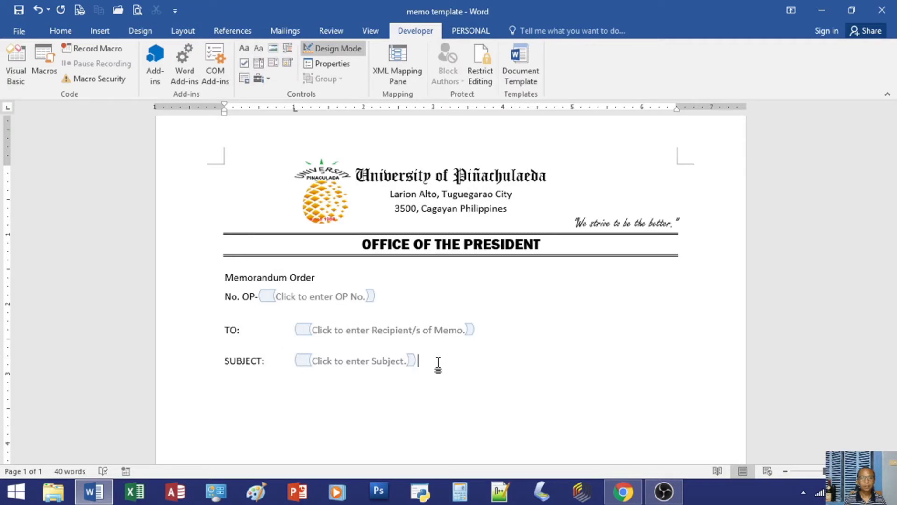
key("Down")
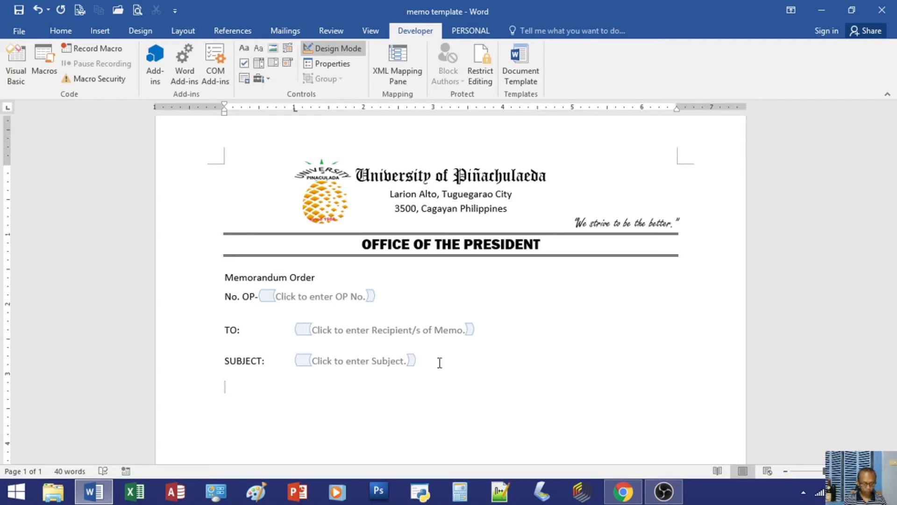
type("Date:")
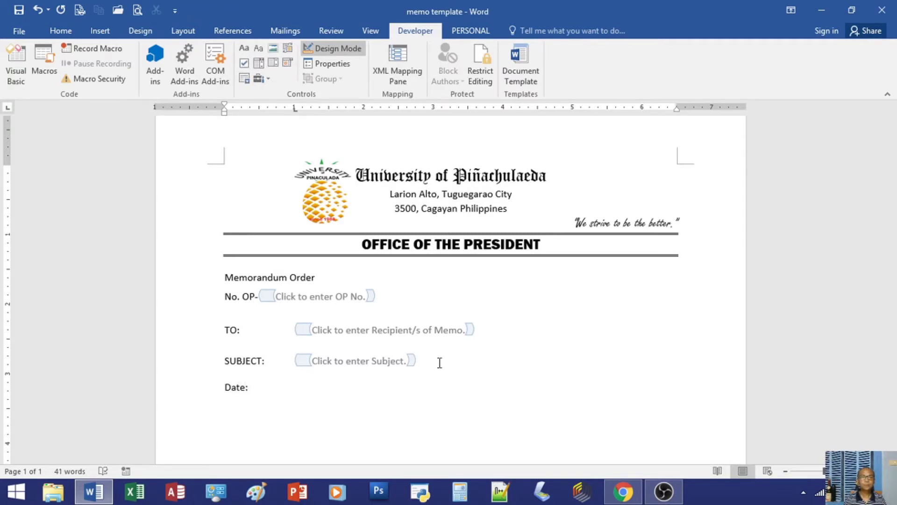
key("Tab")
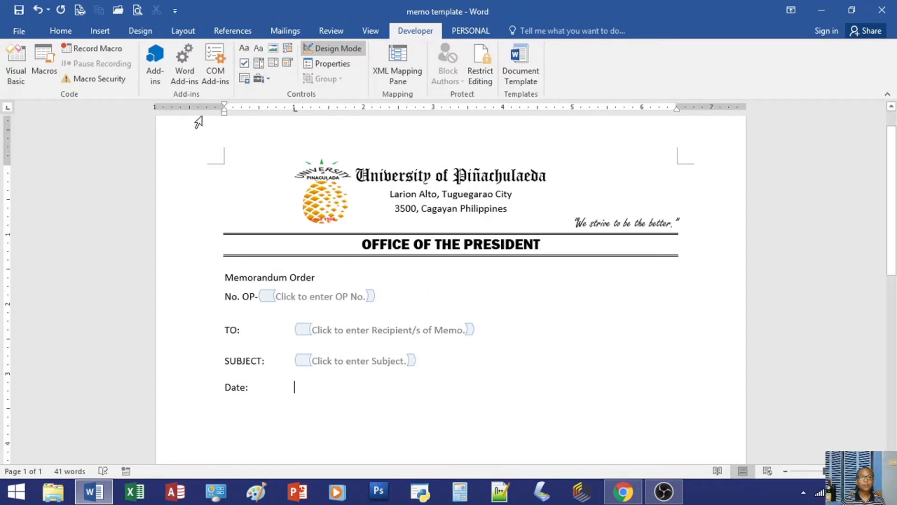
left_click(287, 65)
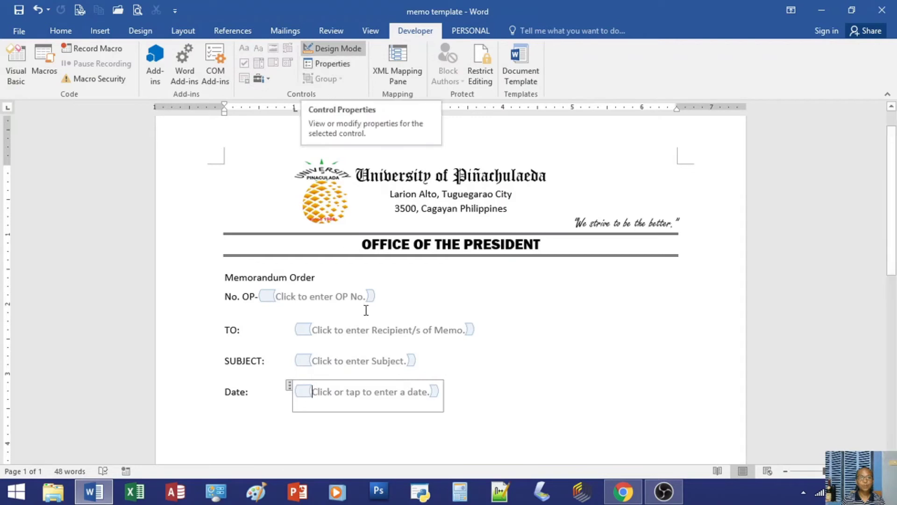
Step: Set the date field's display format to 'MMMM d, yyyy' (March 18, 2021)
left_click(394, 392)
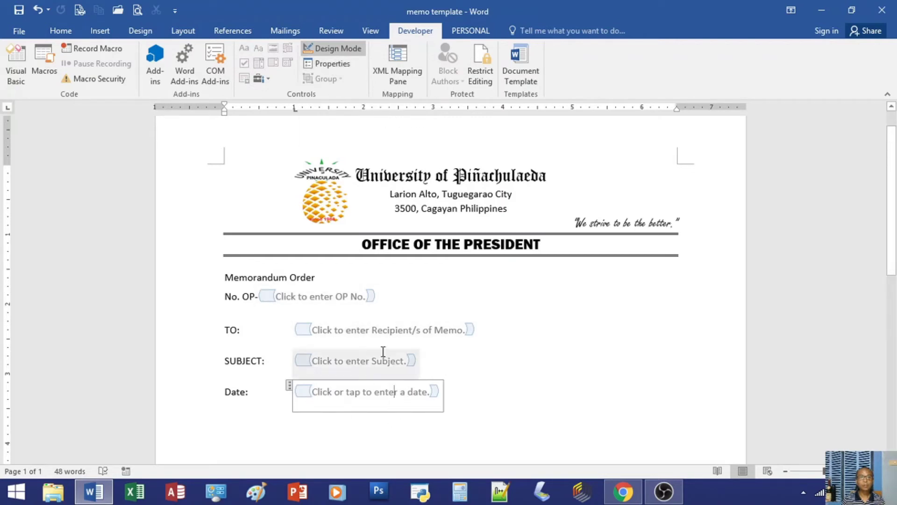
left_click(333, 65)
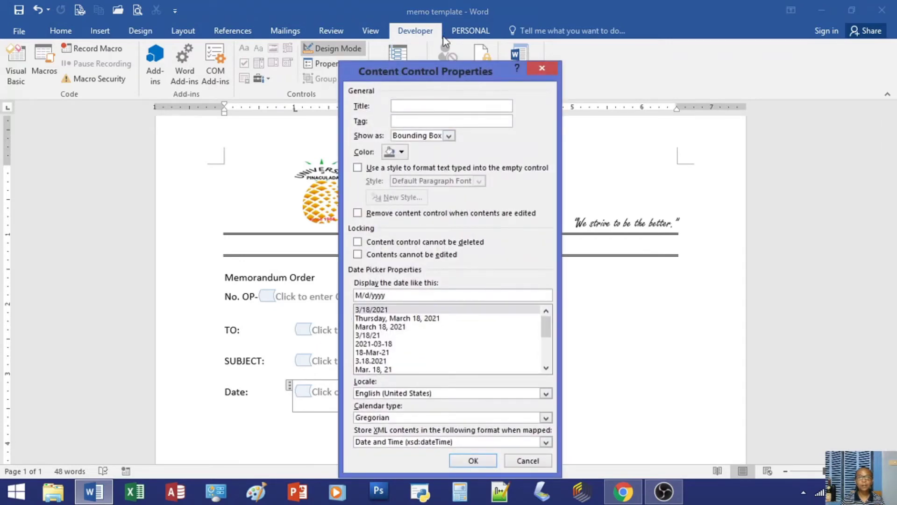
left_click_drag(451, 82, 627, 33)
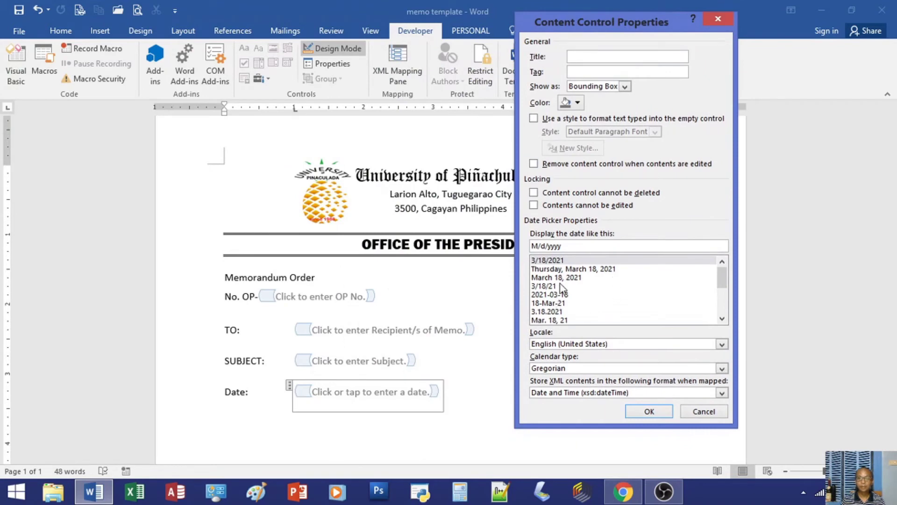
left_click(565, 278)
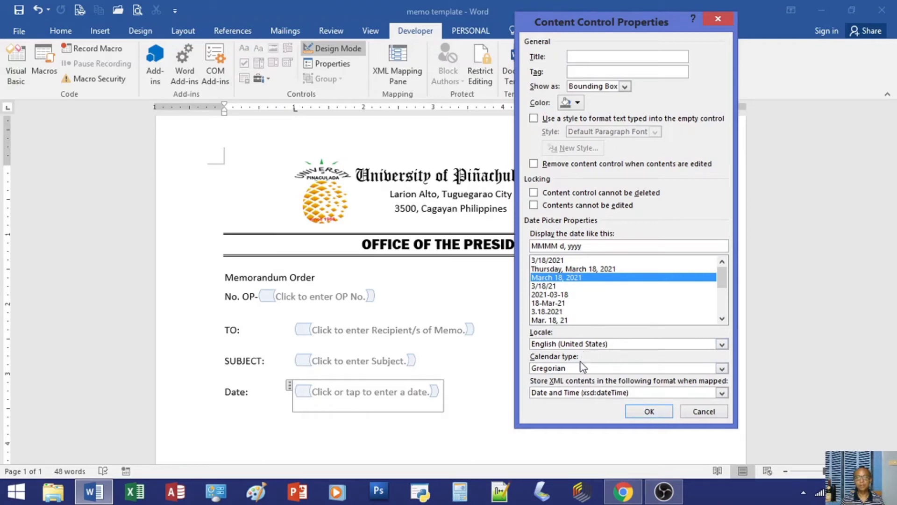
left_click(646, 412)
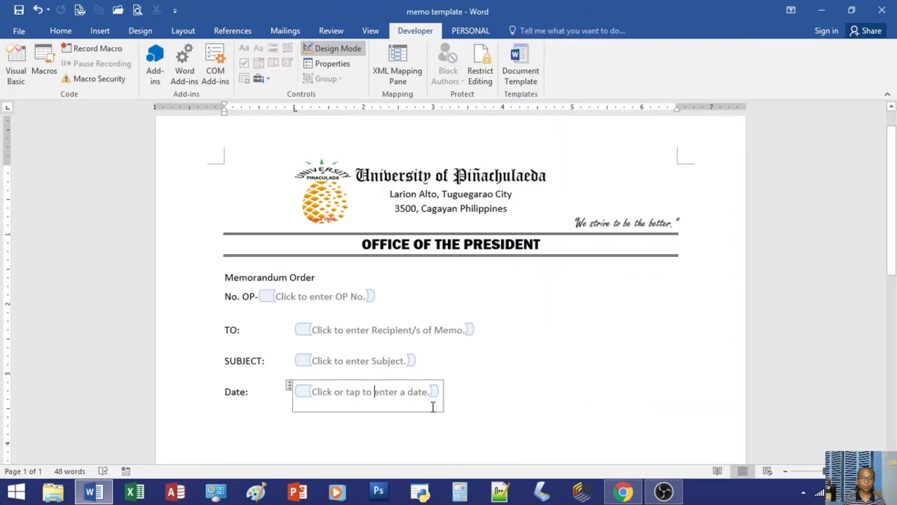
Step: Reword the date placeholder to 'Click to enter/select a date.'
key("ctrl+Left")
key("ctrl+Left")
key("ctrl+Left")
key("ctrl+shift+Right")
key("ctrl+shift+Right")
key("Delete")
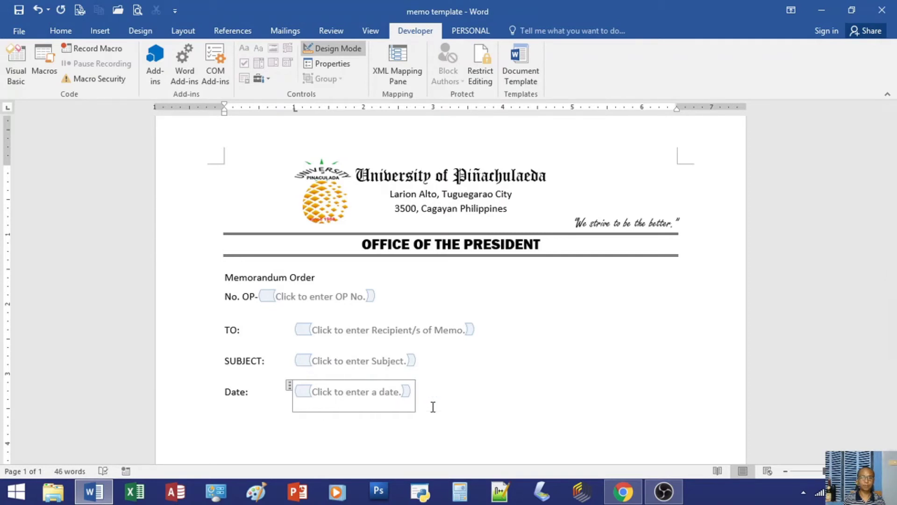
key("ctrl+Right")
key("ctrl+shift+Right")
key("Delete")
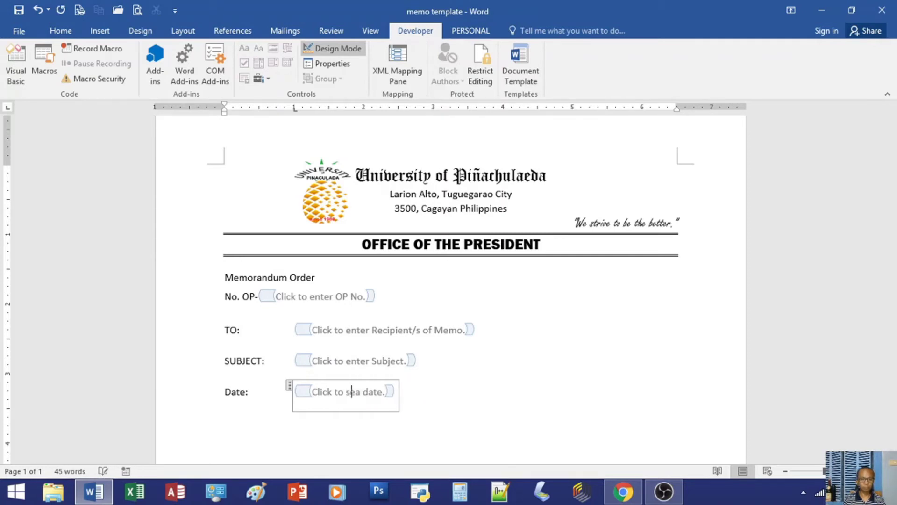
type("select")
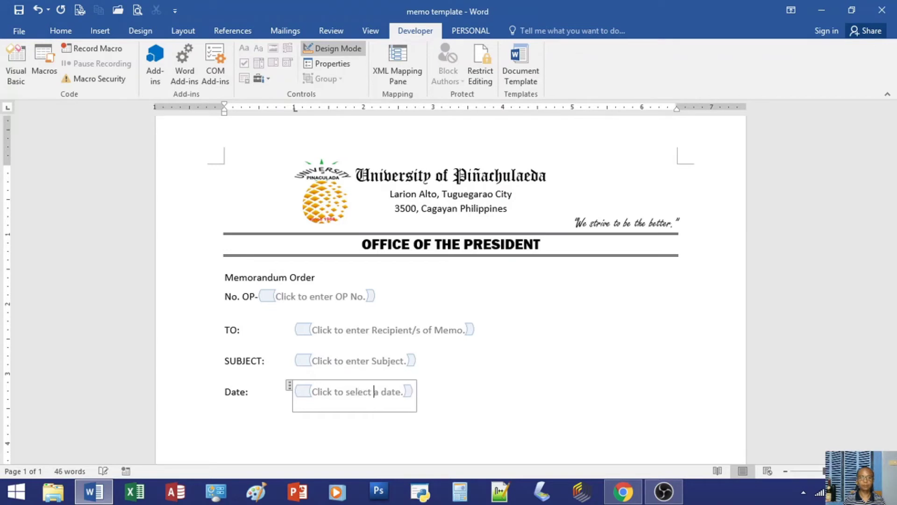
key("ctrl+Left")
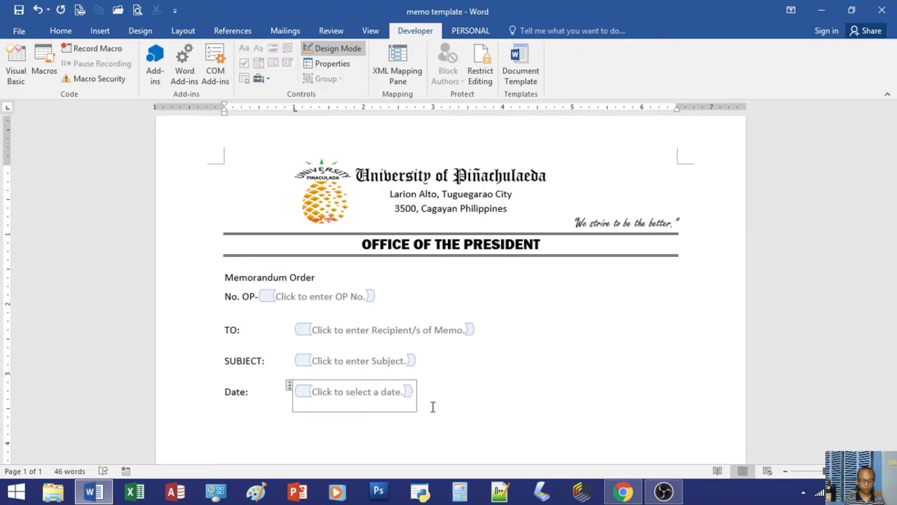
type("enn")
key("BackSpace")
type("ter")
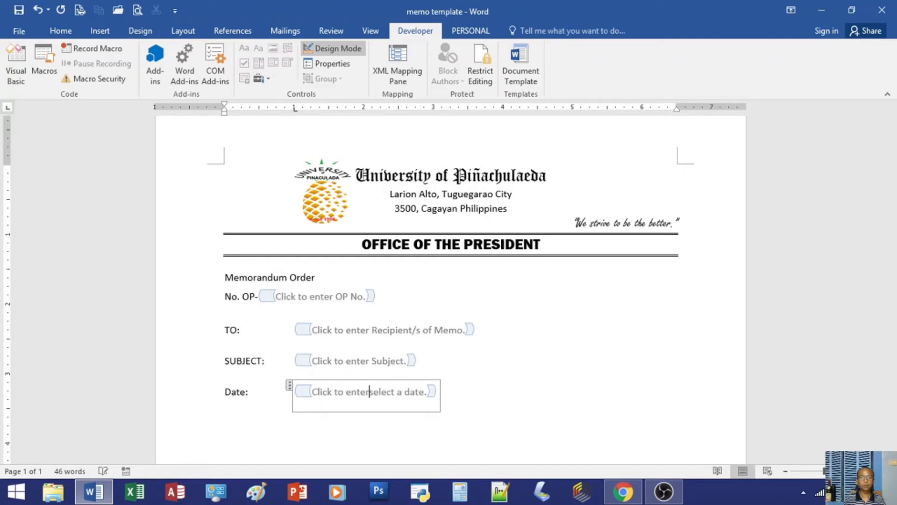
type("/")
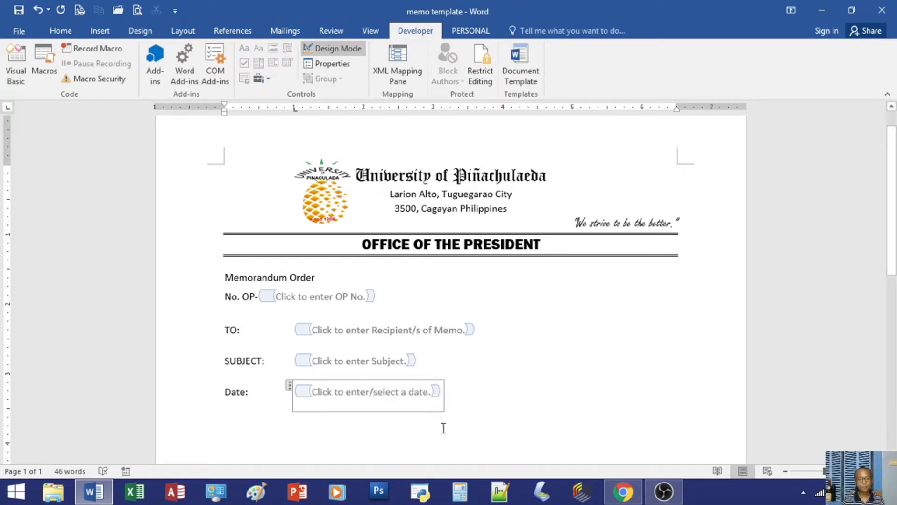
left_click(463, 397)
Step: Add a horizontal rule below the Date line by typing === and Enter
key("Return")
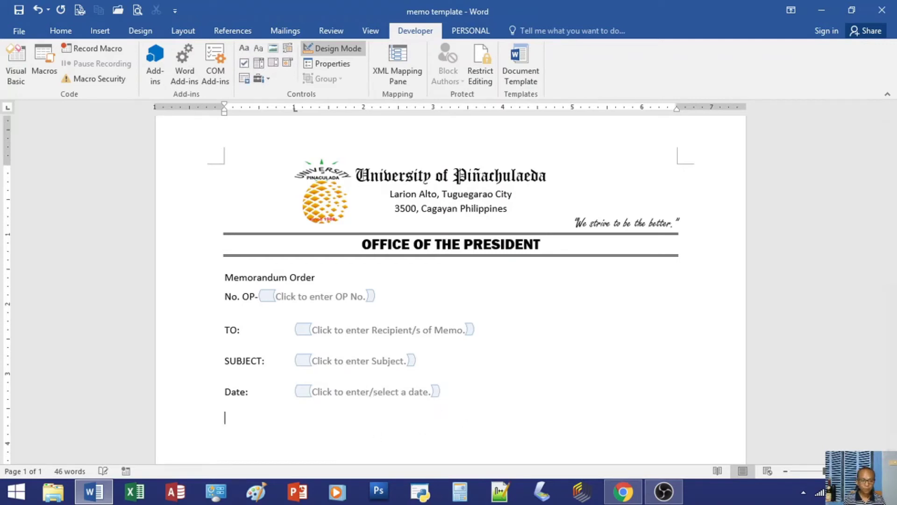
key("Return")
type("=")
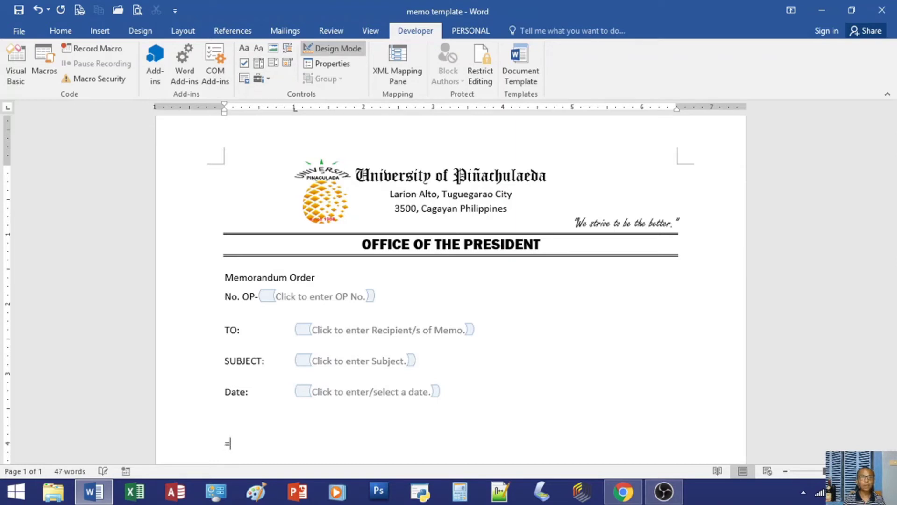
type("=")
type("=")
key("Return")
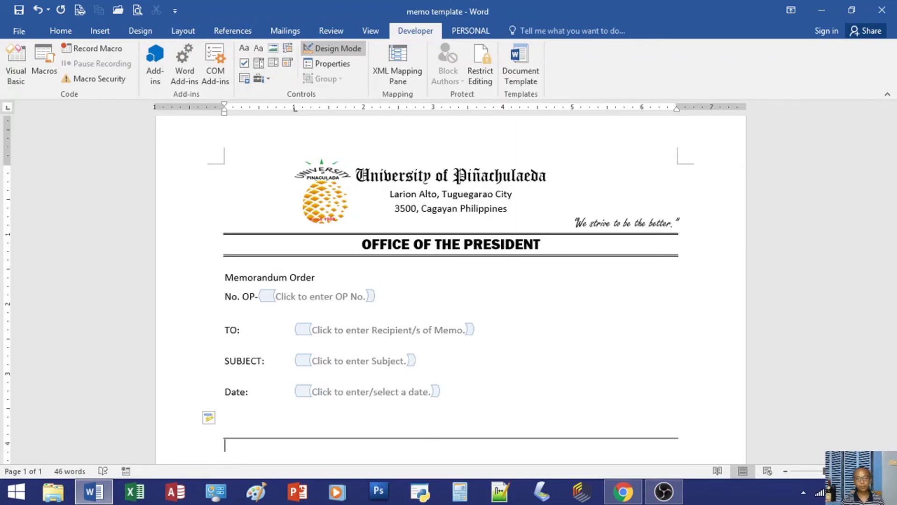
scroll(444, 388, "down", 3)
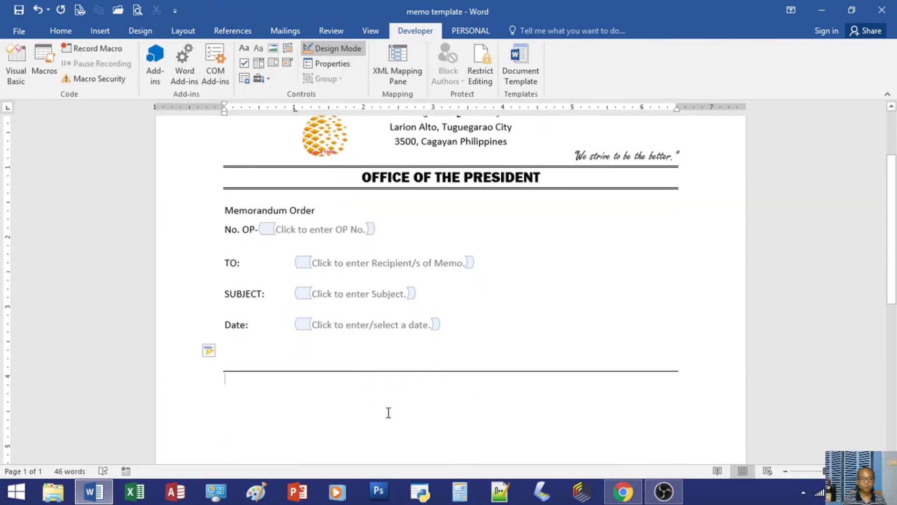
key("Return")
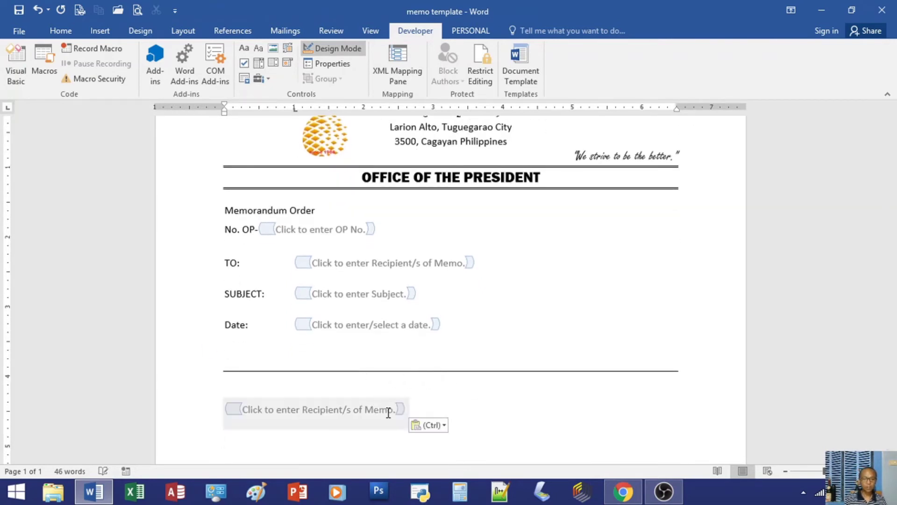
Step: Paste a copy of the recipient field and reword it to 'Click to enter the content of the memo.'
key("ctrl+v")
left_click(335, 411)
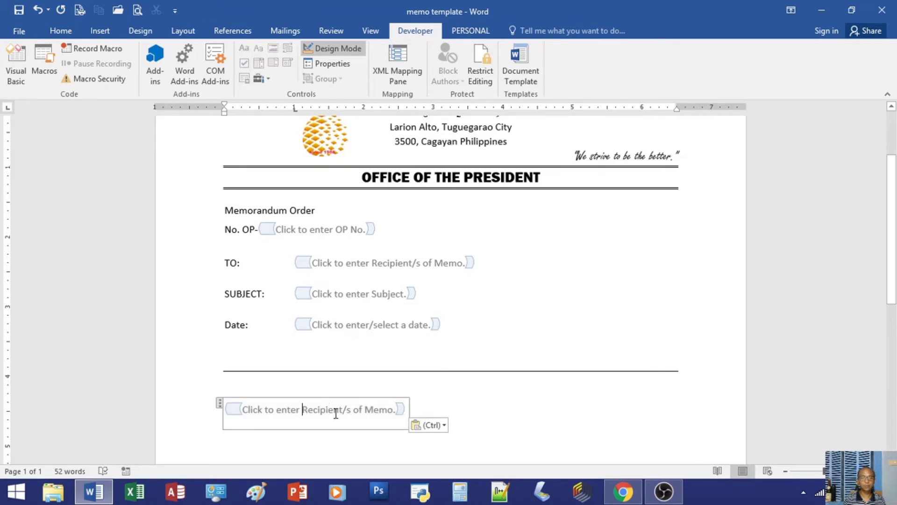
key("shift+Right")
key("shift+Right")
key("shift+Right")
key("shift+Right")
key("shift+Right")
key("shift+Right")
key("shift+Right")
key("shift+Right")
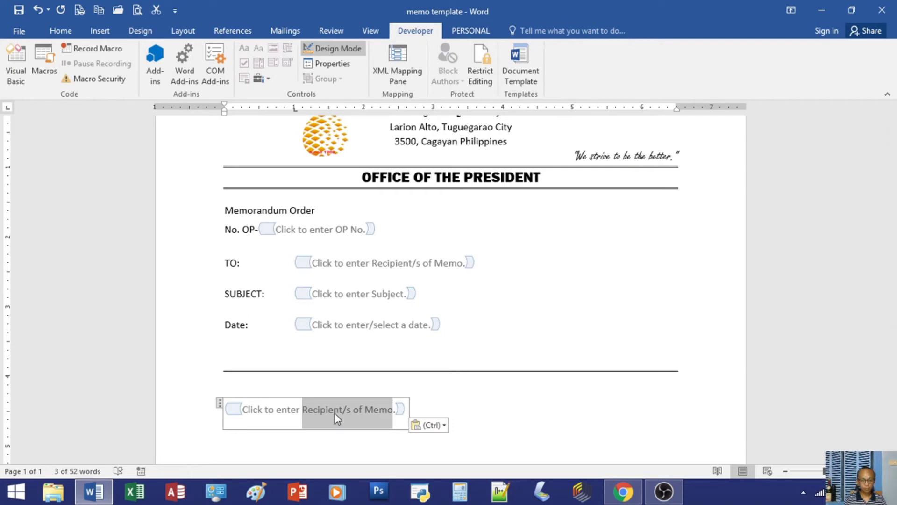
type("the ")
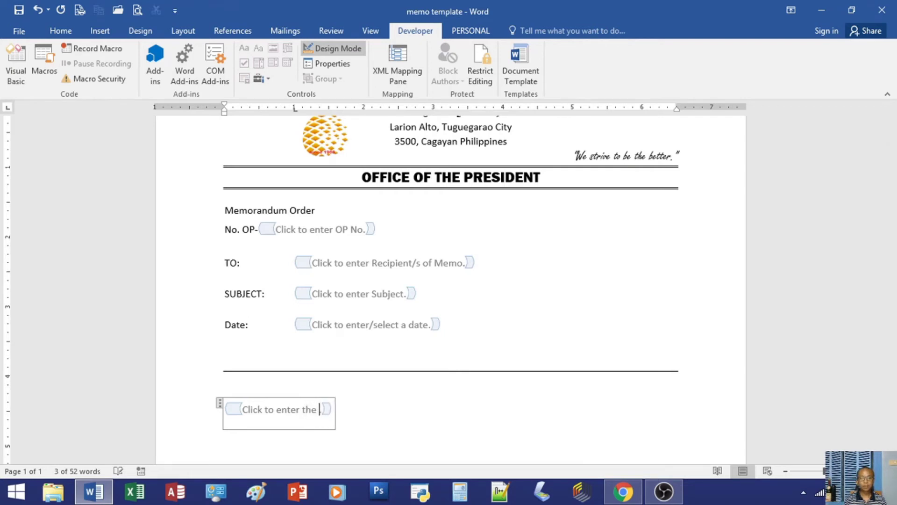
type("content of the")
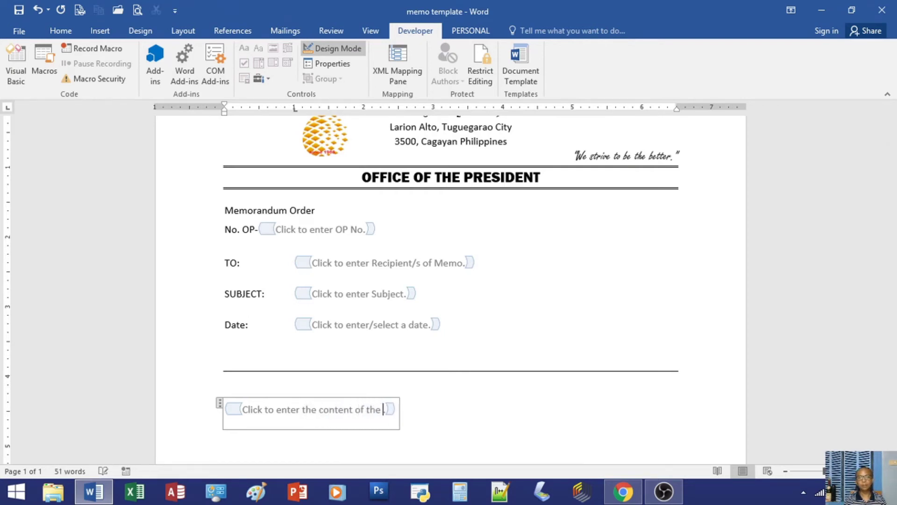
type(" memo.")
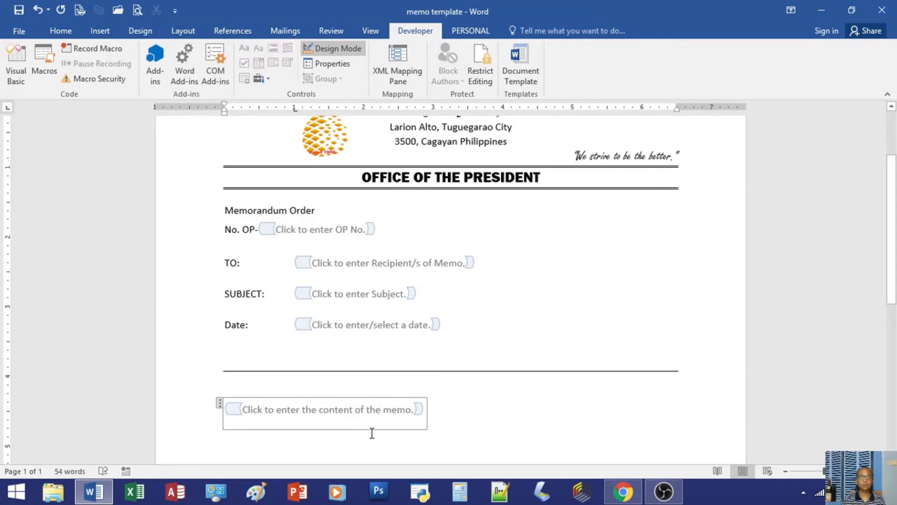
scroll(373, 432, "down", 3)
type(".")
scroll(402, 421, "down", 2)
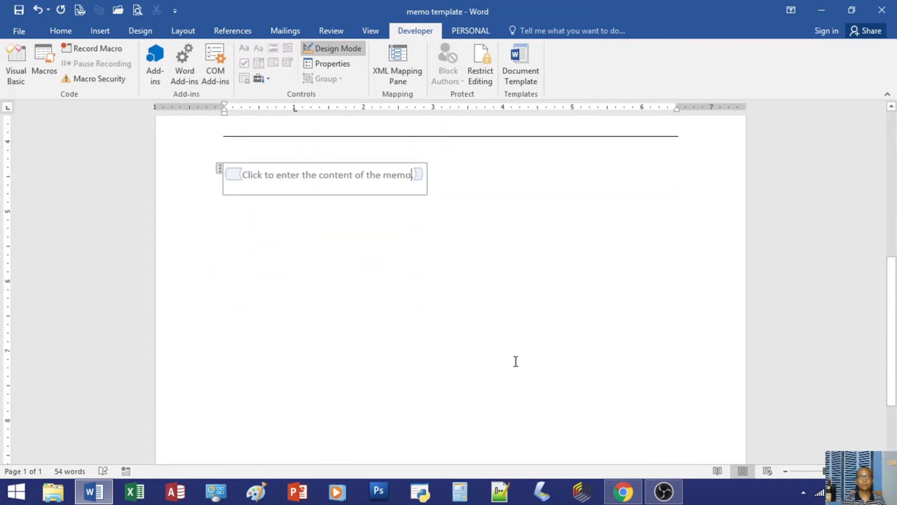
key("Down")
key("Return")
key("Return")
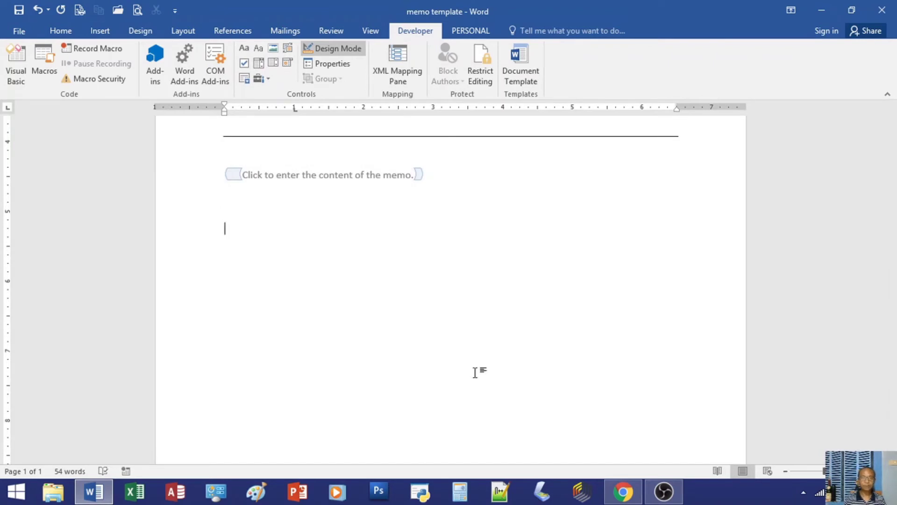
Step: Tab over and type the signatory's name, with 'President' on the line beneath it
key("Tab")
key("Tab")
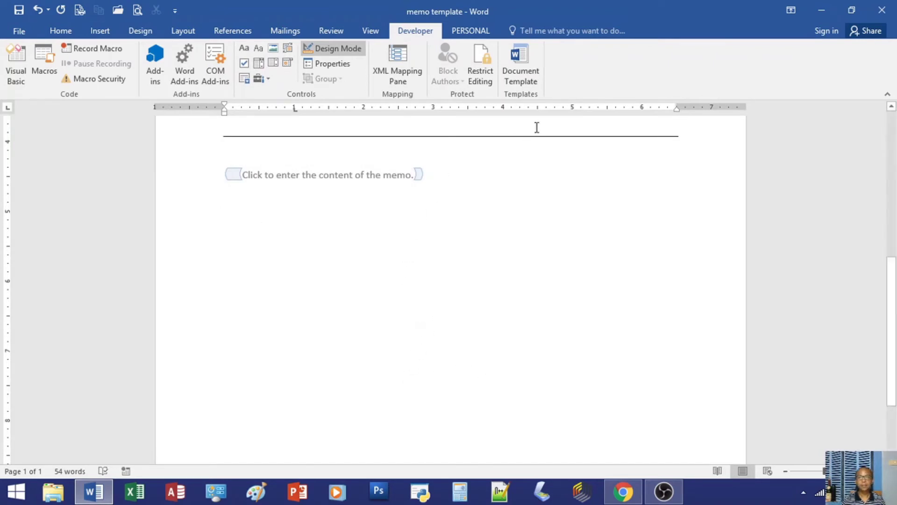
key("Tab")
key("Tab")
key("Tab")
key("Tab")
key("Tab")
key("Tab")
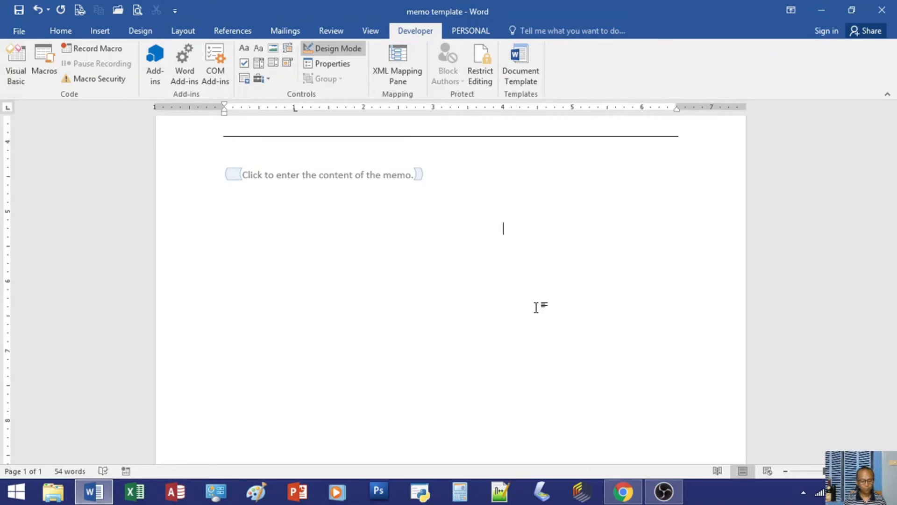
type("D")
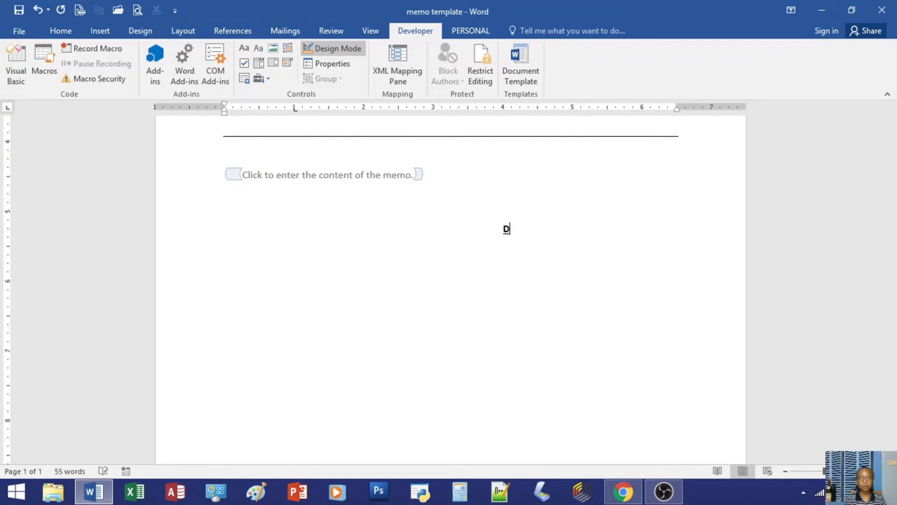
type("R. ")
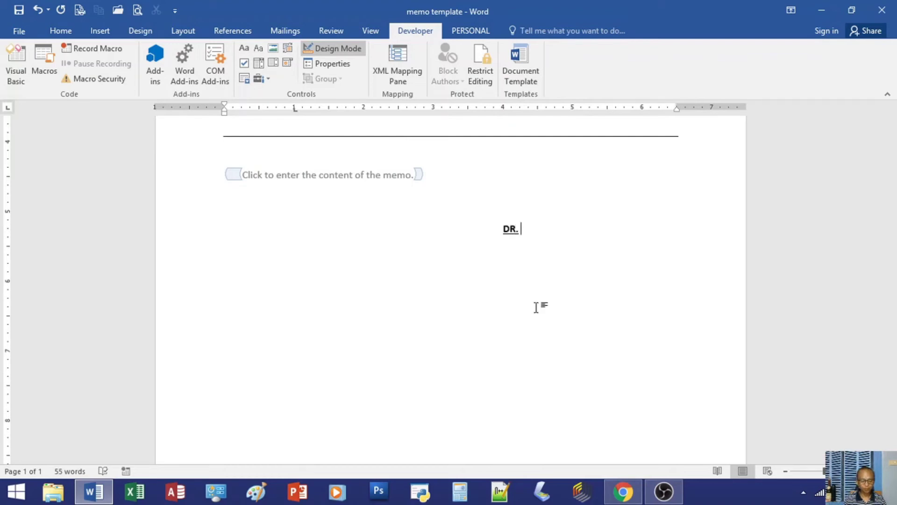
type("AIR")
type("V")
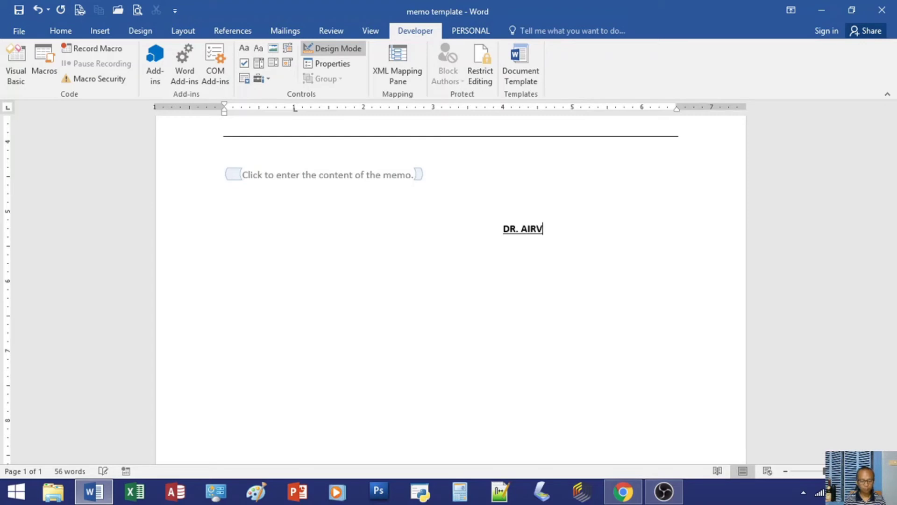
type("HIN")
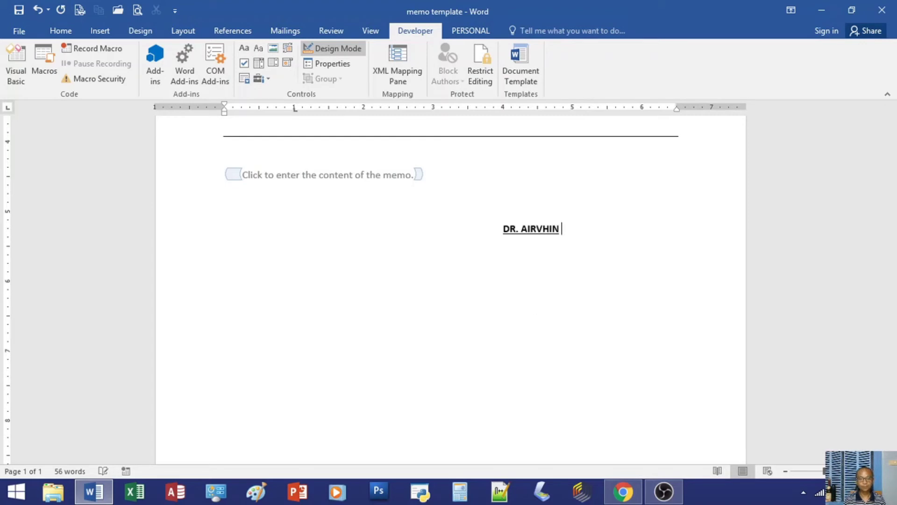
type(" ALON")
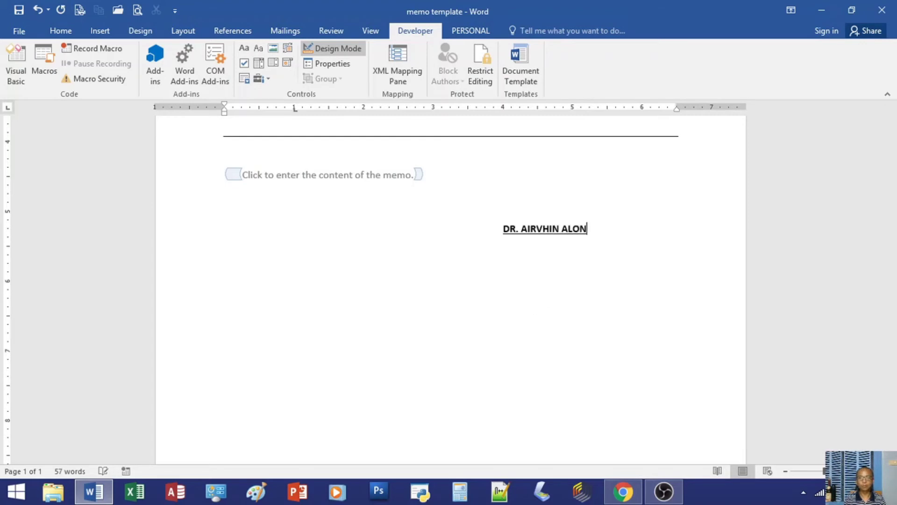
type("E")
type("ZOO")
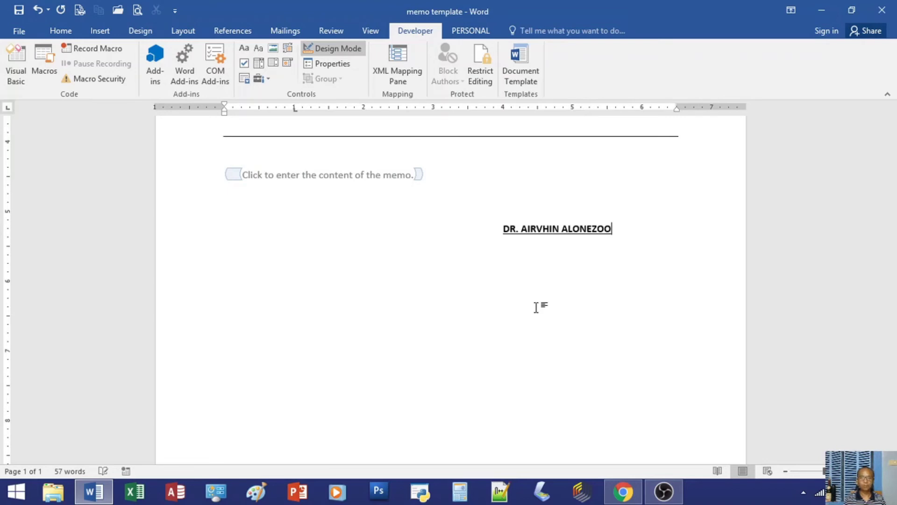
key("Tab")
key("Return")
key("Tab")
key("Tab")
key("Tab")
key("Tab")
key("Tab")
key("Tab")
type("Preside")
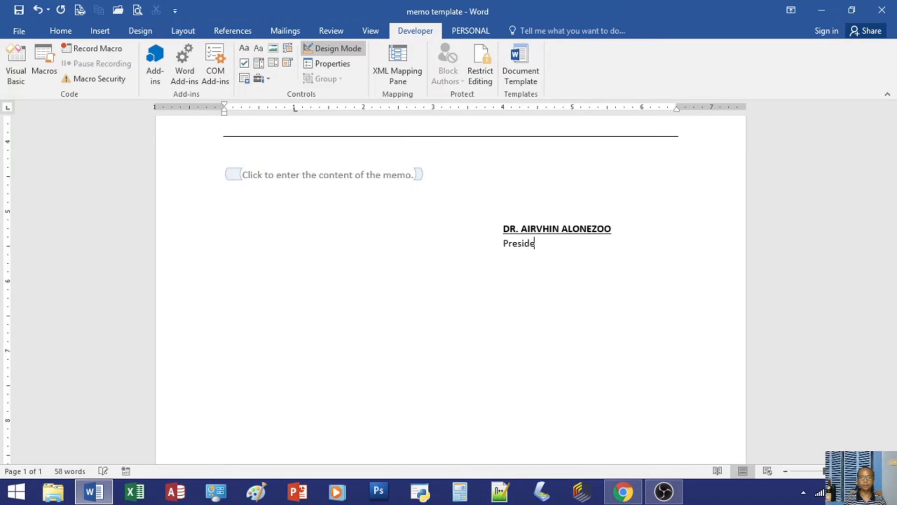
type("nrt")
key("BackSpace")
key("BackSpace")
Step: Scroll back up to review the memo header and fields, then show the File Info page
type("t")
mouse_move(450, 299)
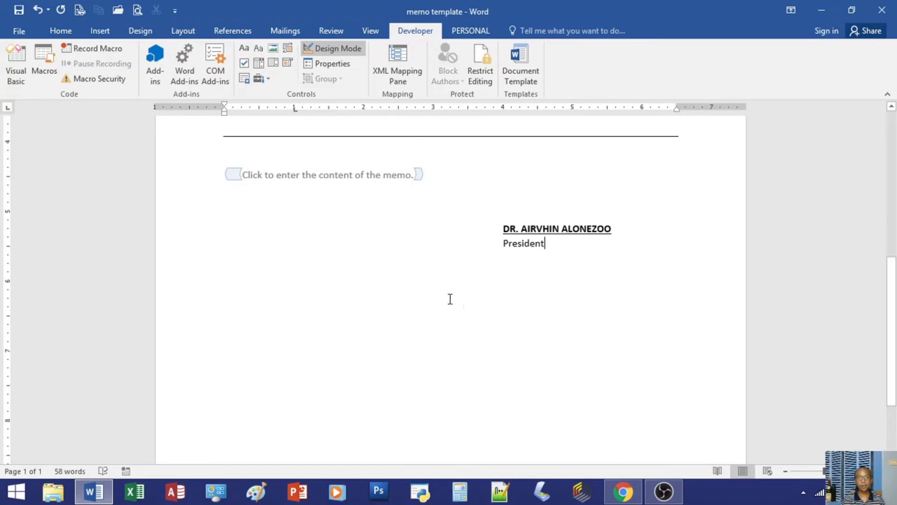
scroll(450, 299, "up", 3)
scroll(450, 298, "up", 3)
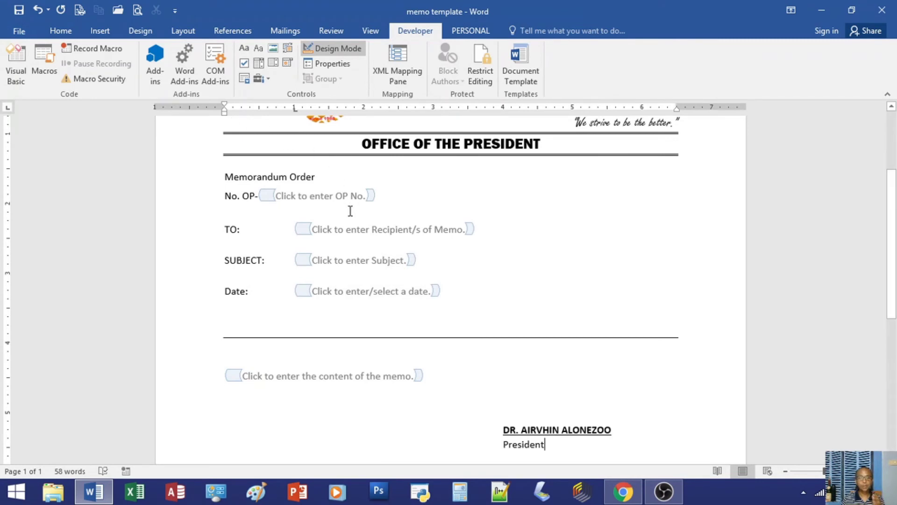
scroll(381, 287, "up", 1)
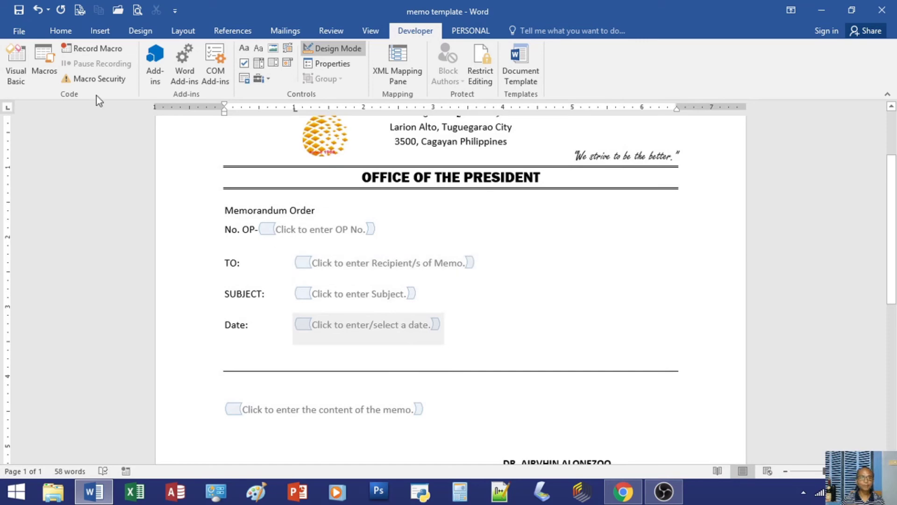
left_click(19, 31)
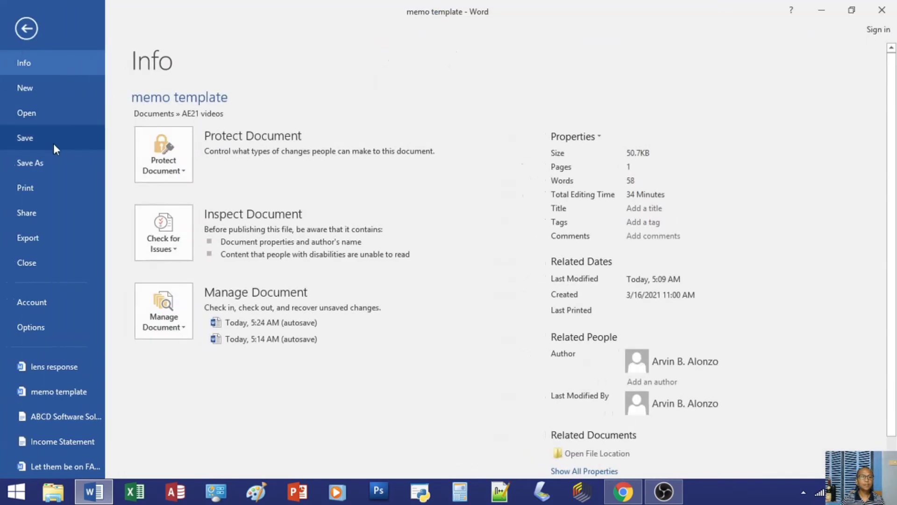
Step: Save the memo as Word Template 'MEMO-UP Office' in Custom Office Templates, then close it
left_click(52, 164)
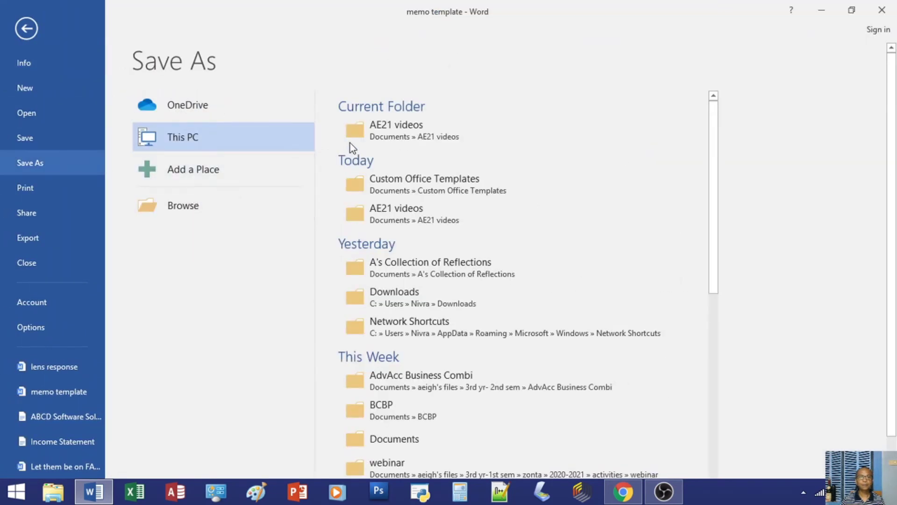
left_click(381, 131)
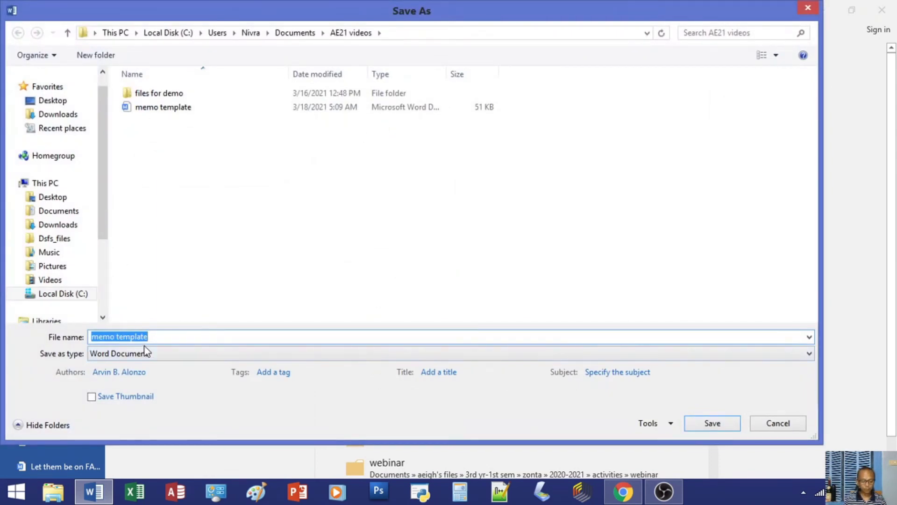
type("MEMO")
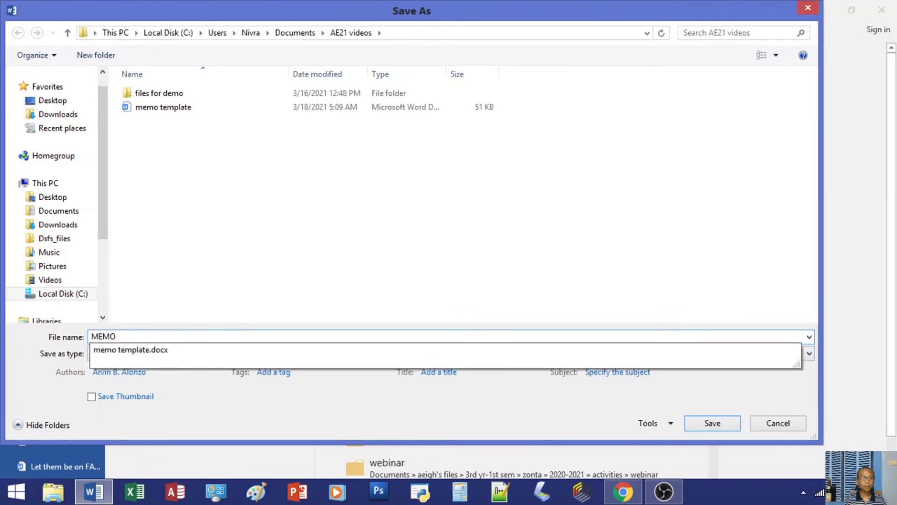
type("-0")
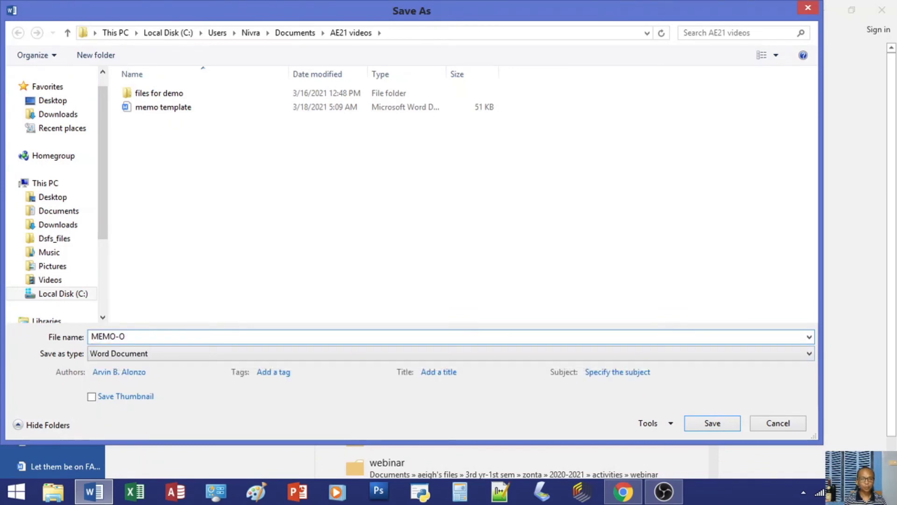
key("BackSpace")
type("UP")
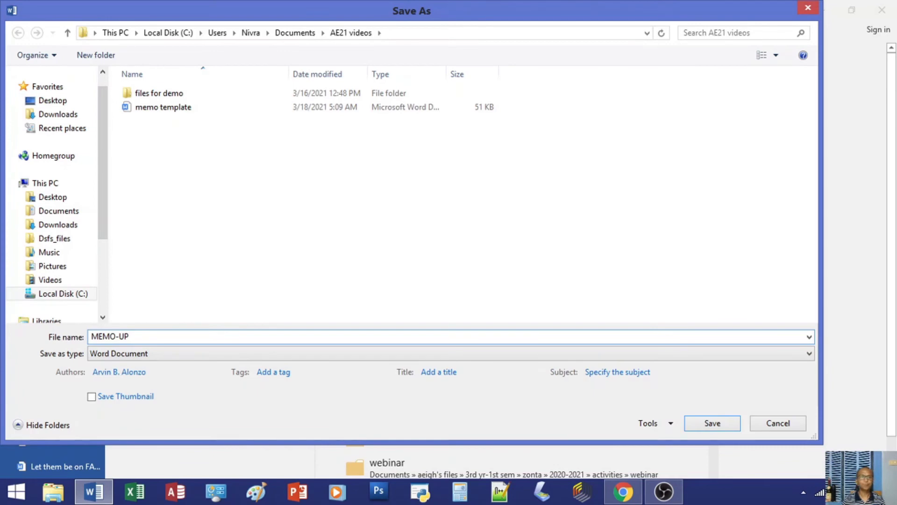
type(" Office")
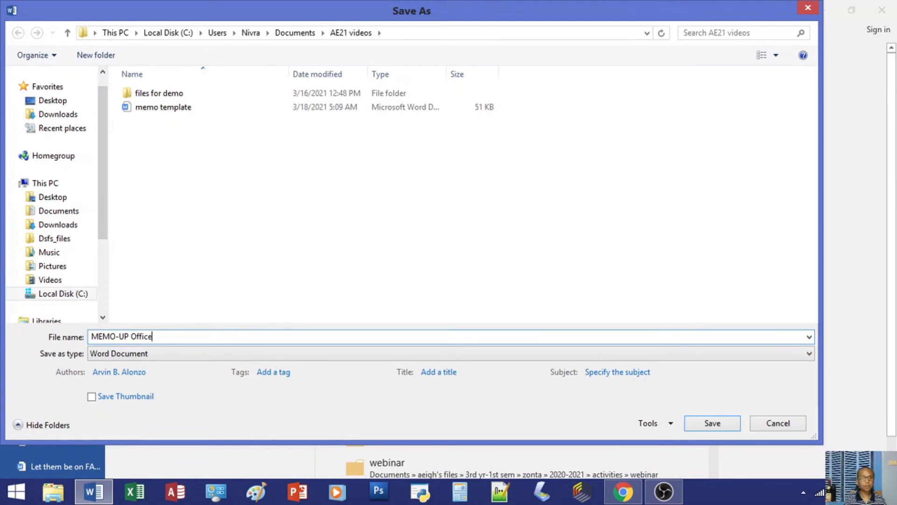
left_click(116, 358)
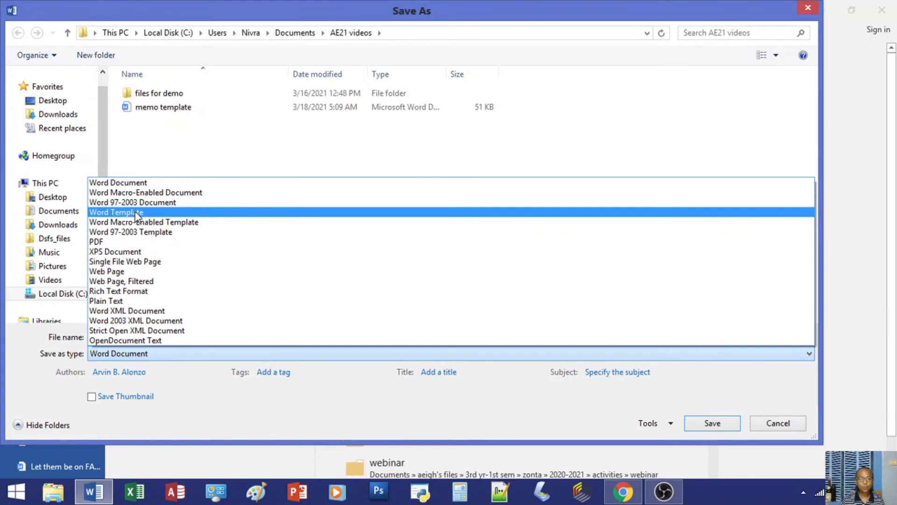
left_click(136, 212)
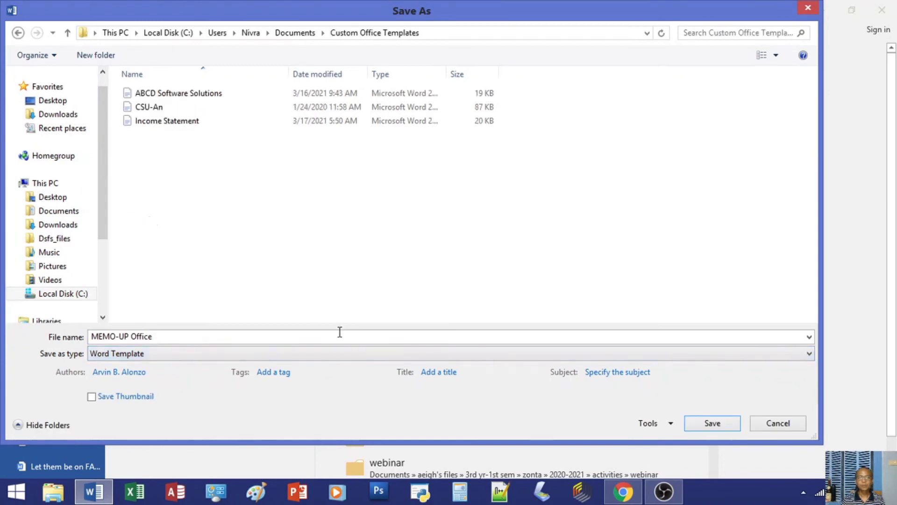
left_click(718, 425)
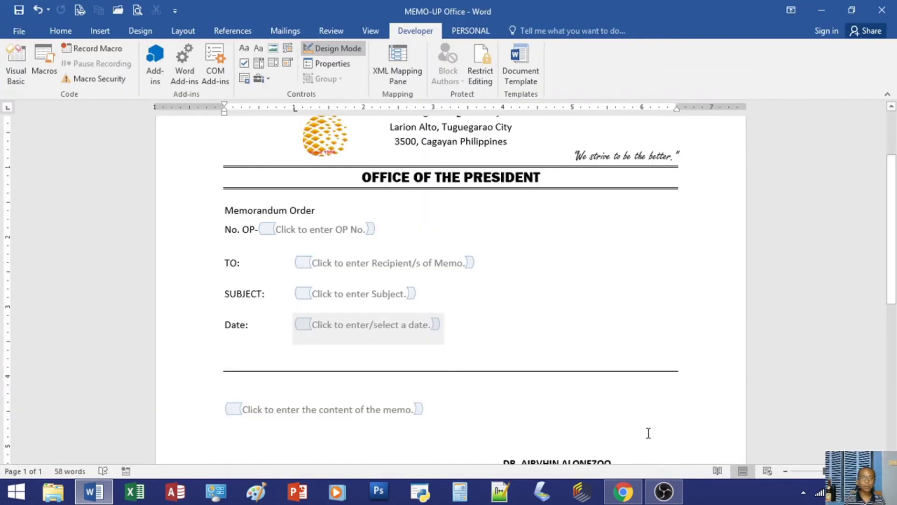
key("alt+f")
key("c")
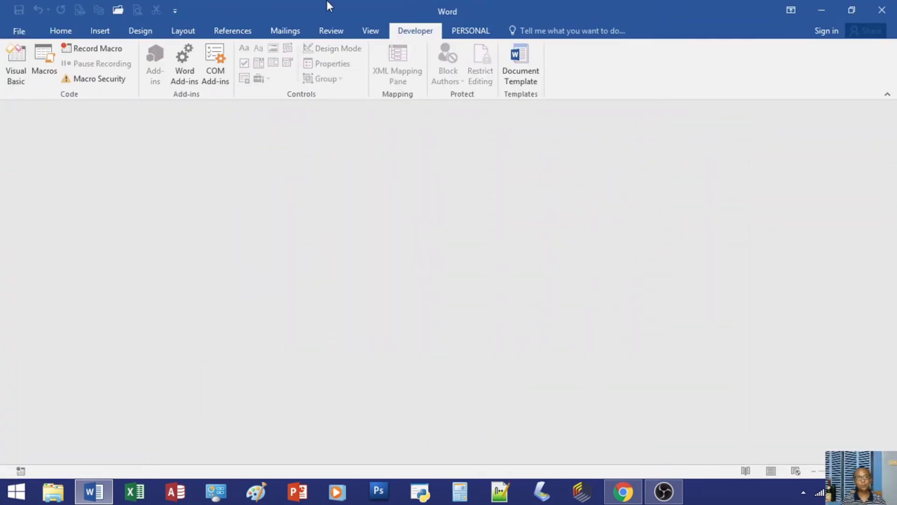
Step: Create a new document from the MEMO-UP Office template under Personal templates
left_click(19, 31)
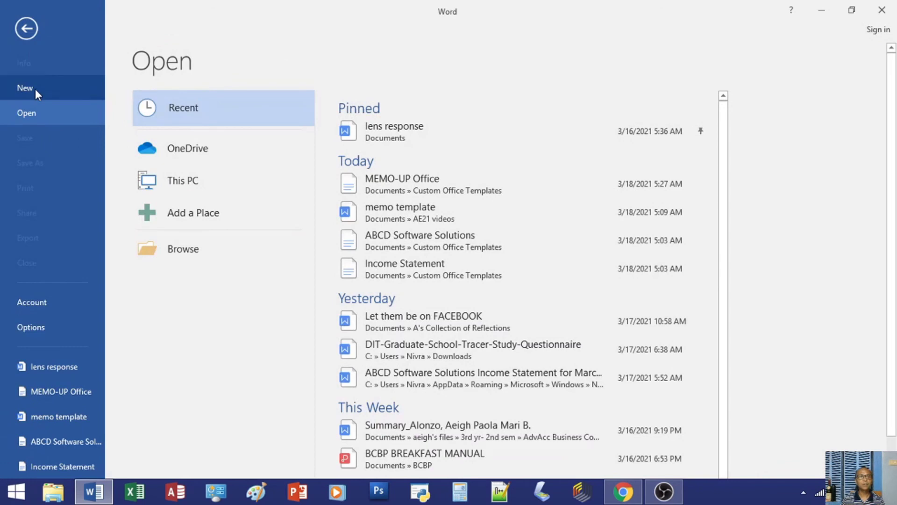
left_click(35, 89)
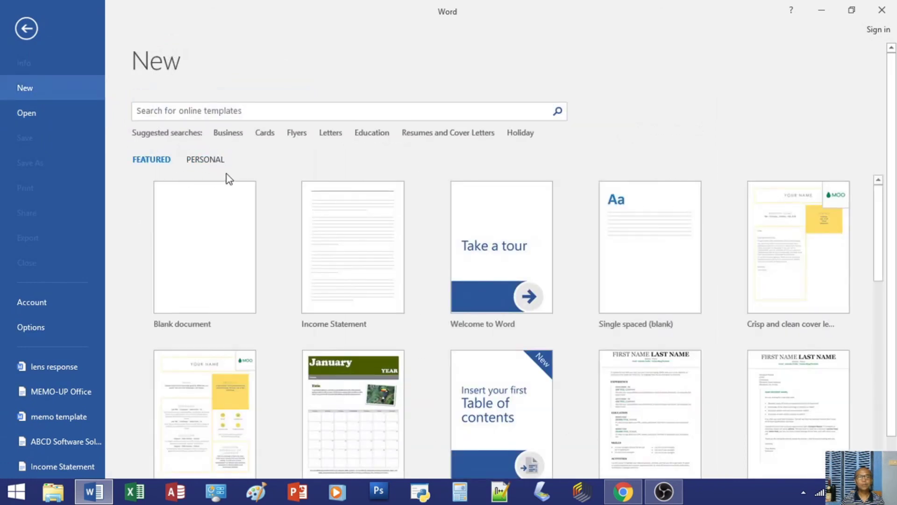
left_click(203, 161)
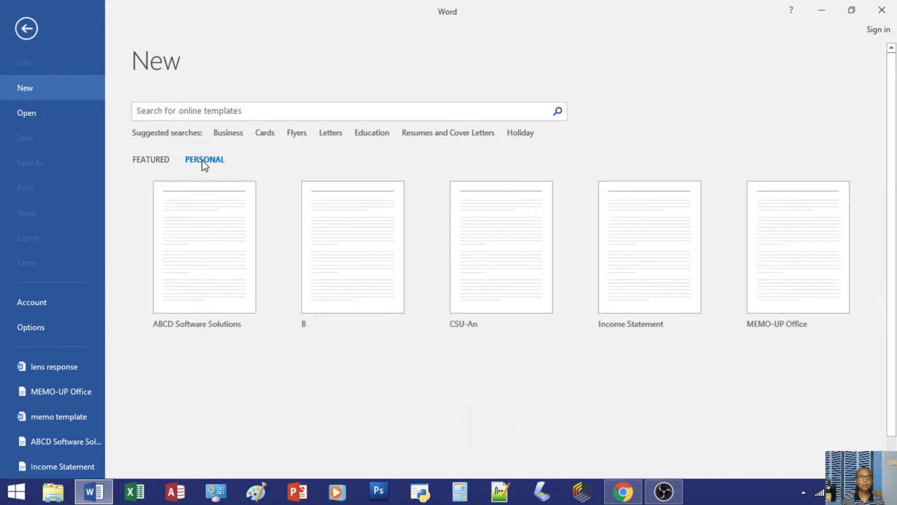
left_click(784, 260)
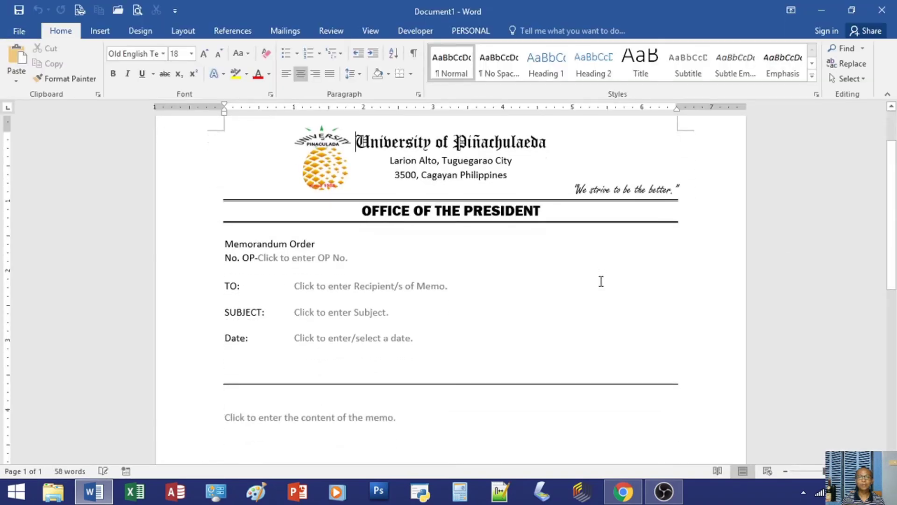
Step: Enter OP number 1233, recipients 'all of you' and subject 'General meeting' in the memo fields
scroll(601, 280, "down", 2)
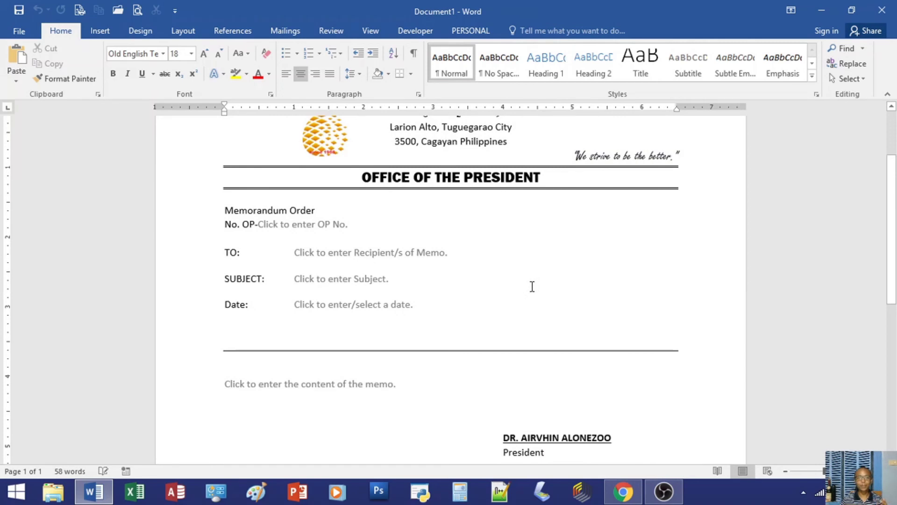
left_click(283, 226)
type("1233")
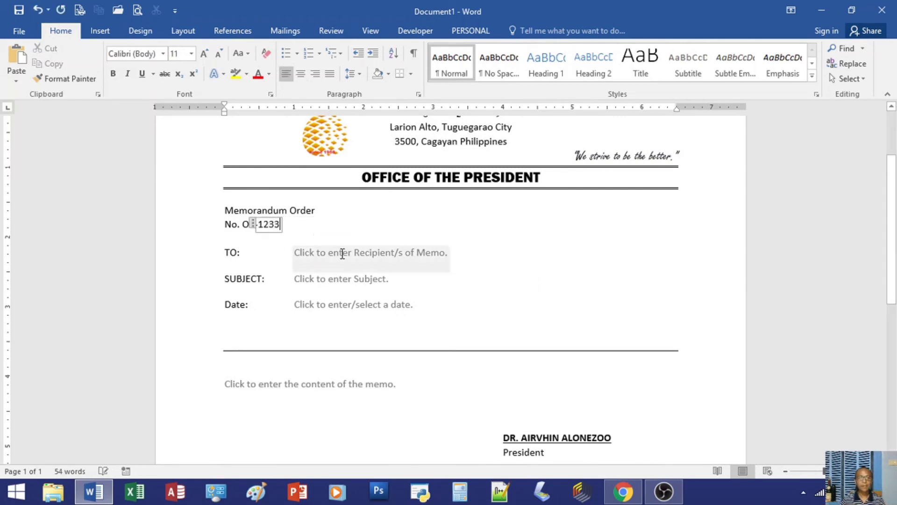
left_click(342, 255)
type("32423423")
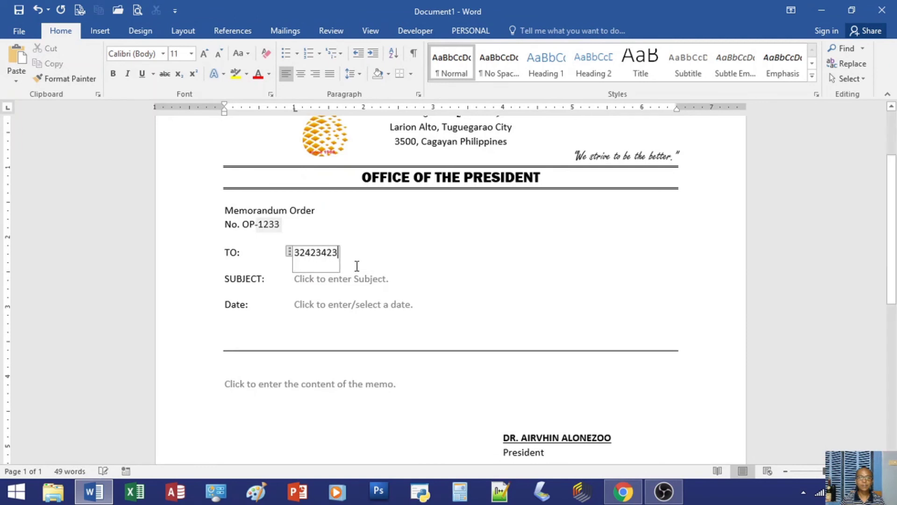
key("BackSpace")
key("BackSpace")
key("BackSpace")
key("BackSpace")
key("BackSpace")
key("BackSpace")
key("BackSpace")
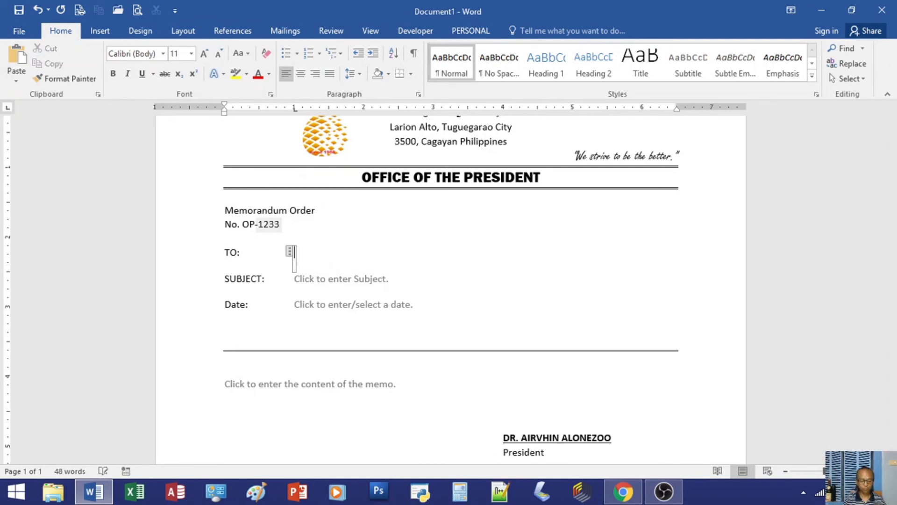
type("all of")
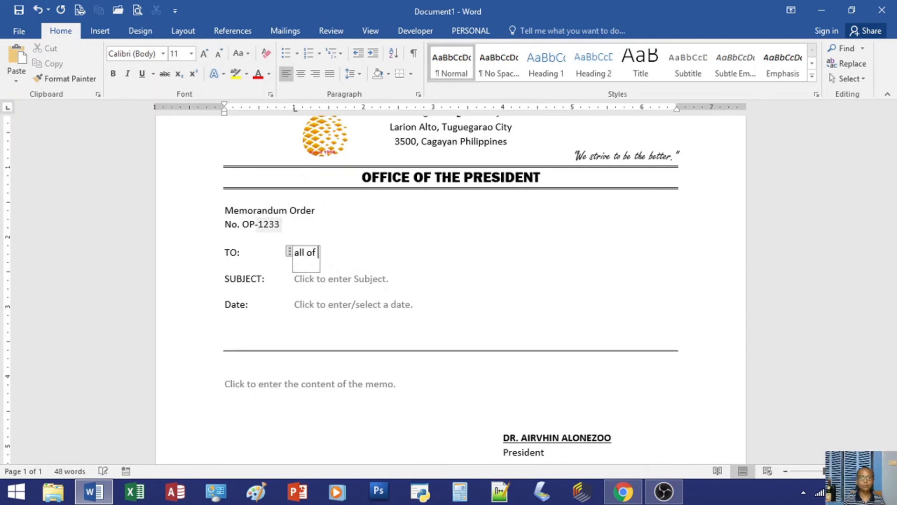
type(" you")
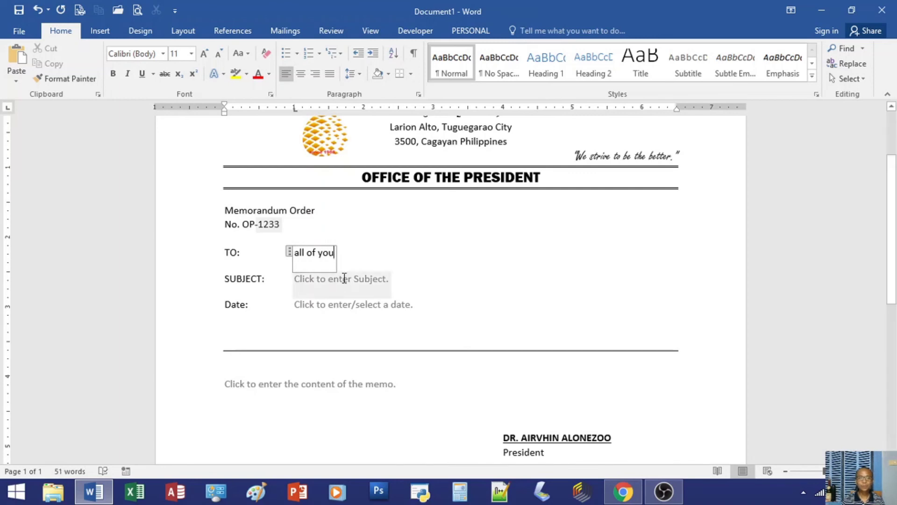
left_click(344, 278)
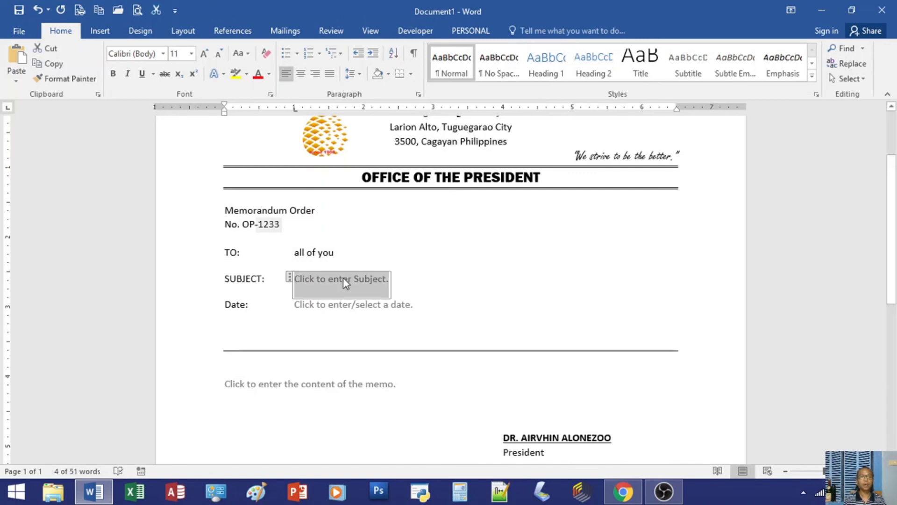
type("meeti")
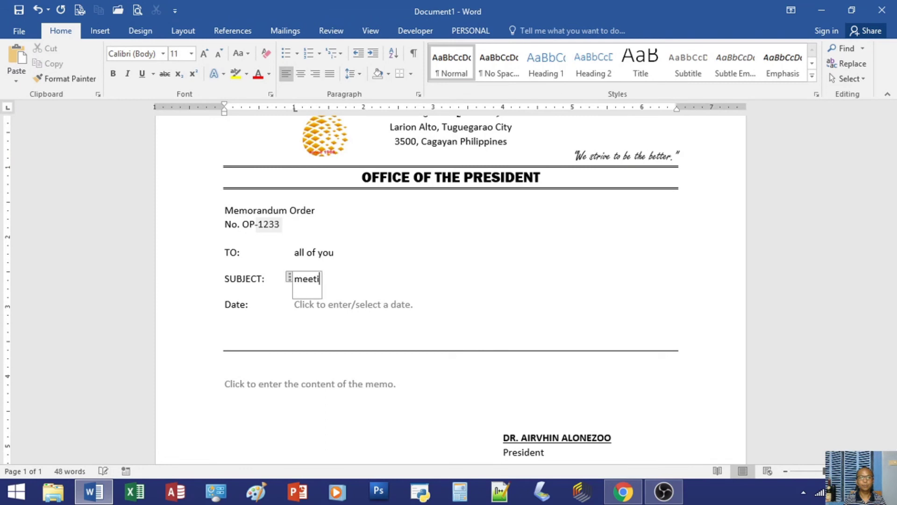
type("ng ")
type("G")
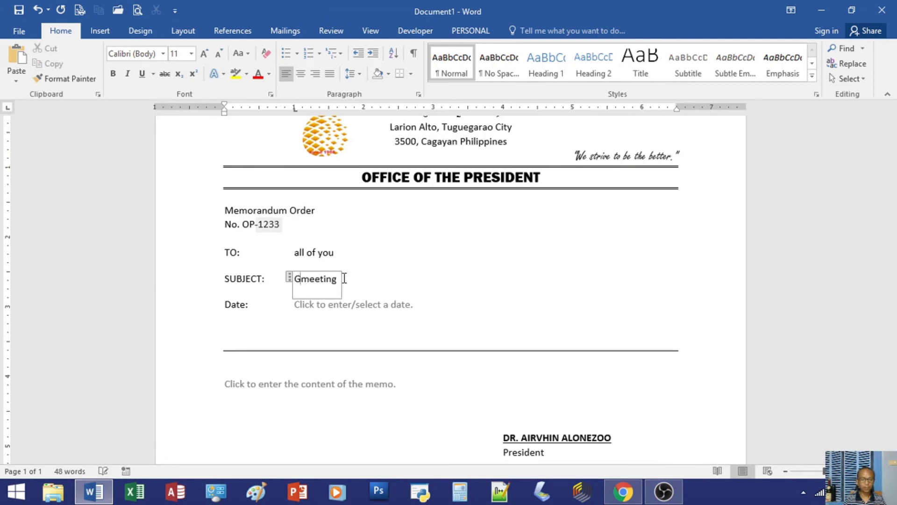
type("eneral")
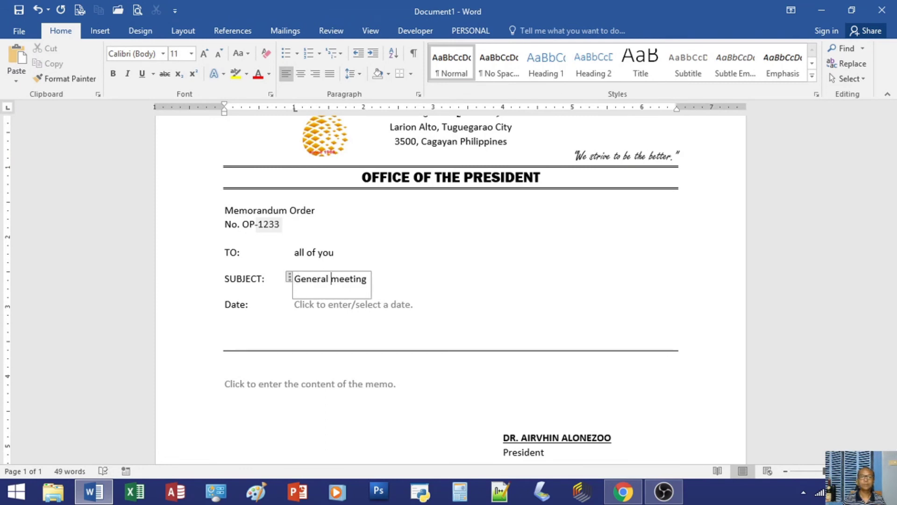
Step: Pick March 22, 2021 as the memo date from the calendar
left_click(355, 304)
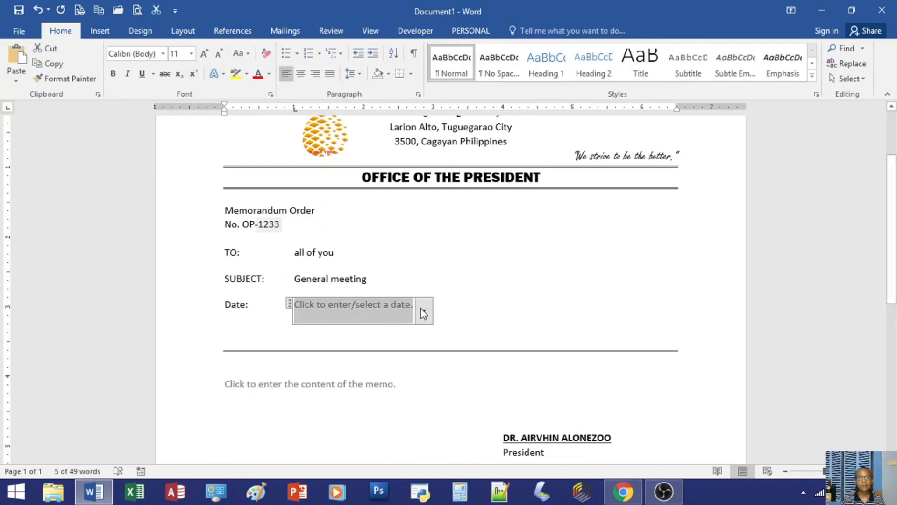
left_click(424, 312)
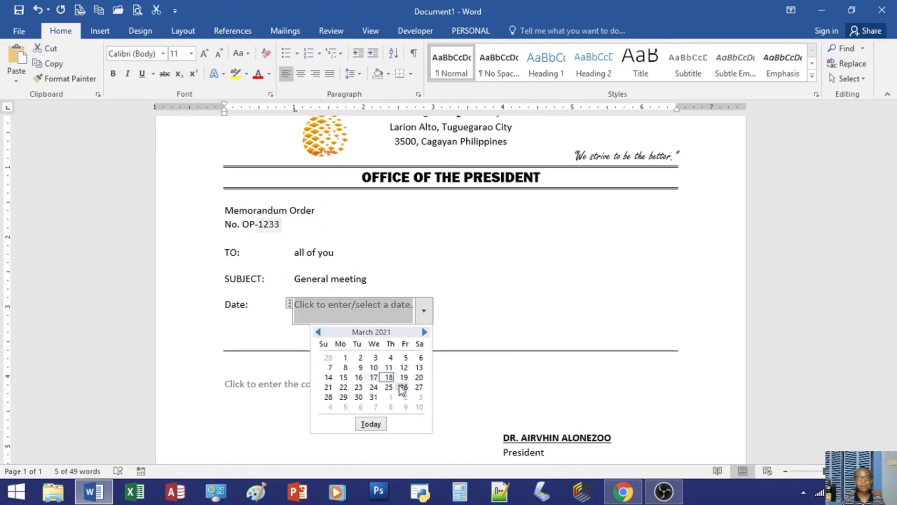
left_click(344, 388)
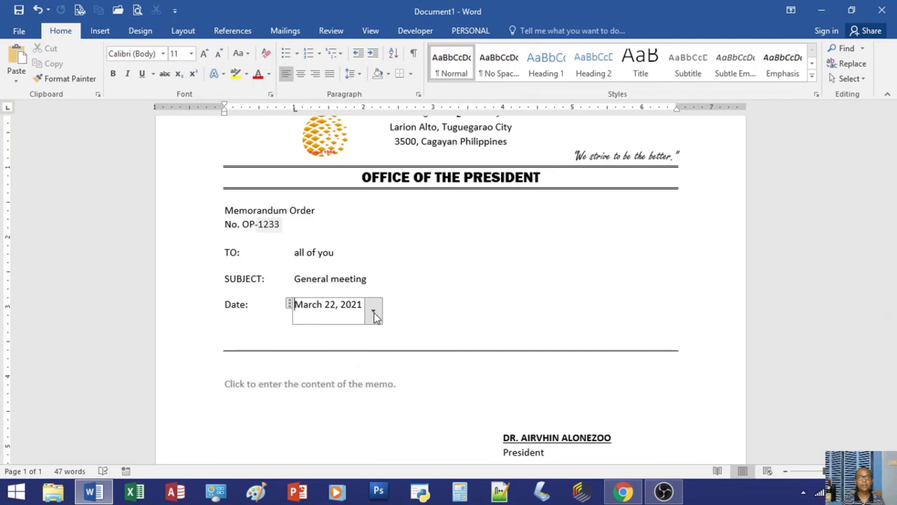
left_click(409, 313)
Step: Type placeholder body text into the memo content area
scroll(419, 375, "down", 3)
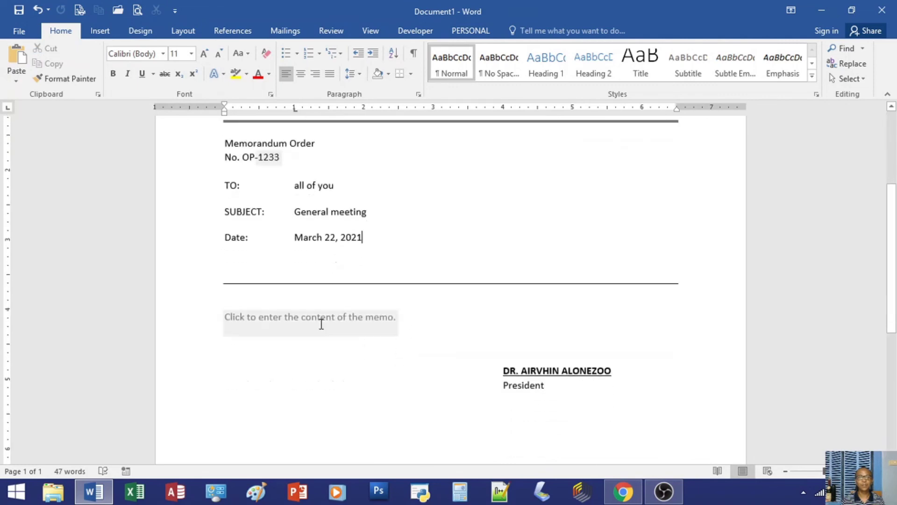
left_click(317, 318)
type("fgdgdf dfg dfg")
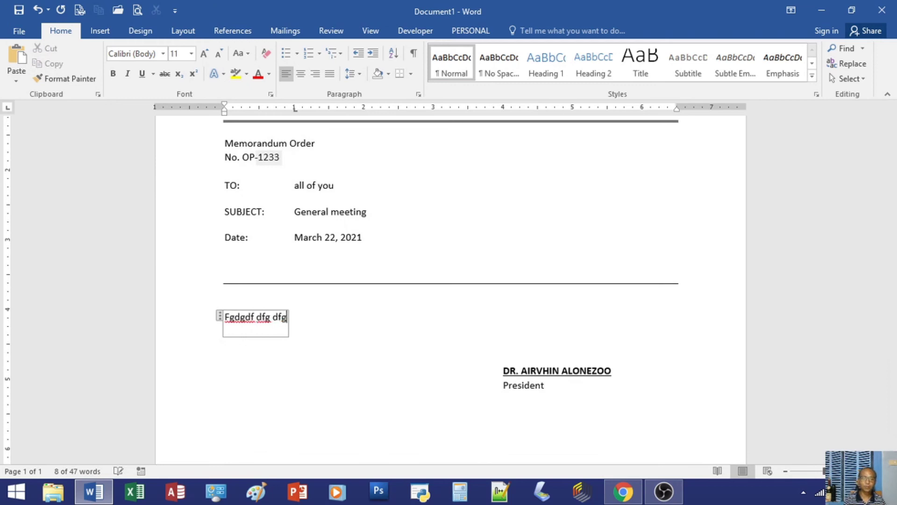
type("nd gndfgndflgn ldfgndfngdfngkdfgn kdfngkjdfgnkfdg")
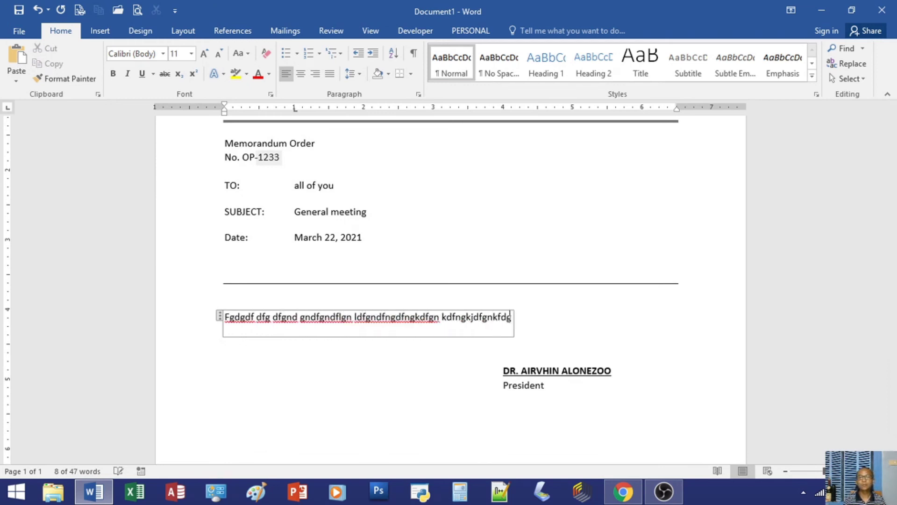
type("dkfjgdfkjgfd")
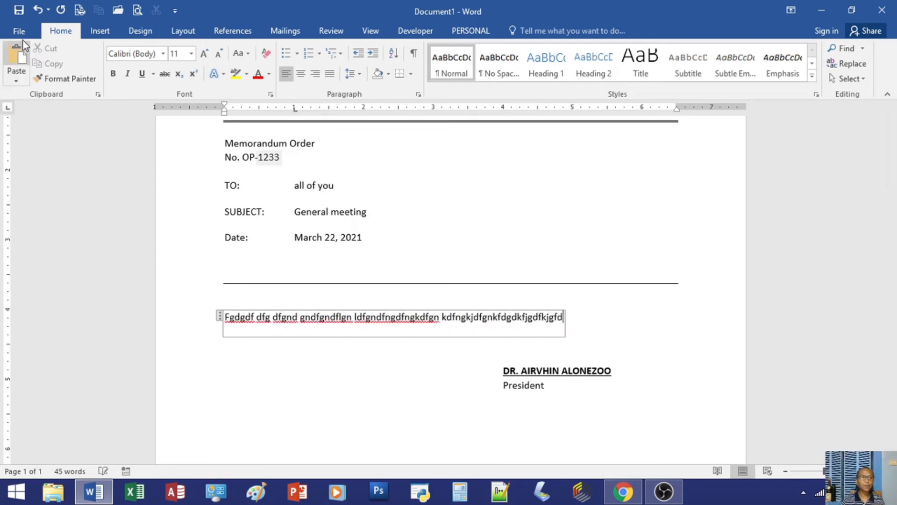
left_click(20, 29)
left_click(40, 137)
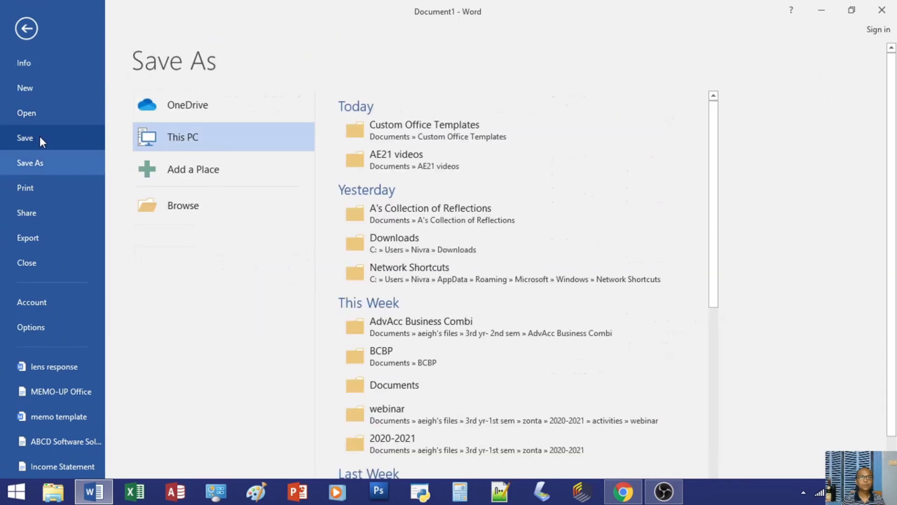
left_click(376, 169)
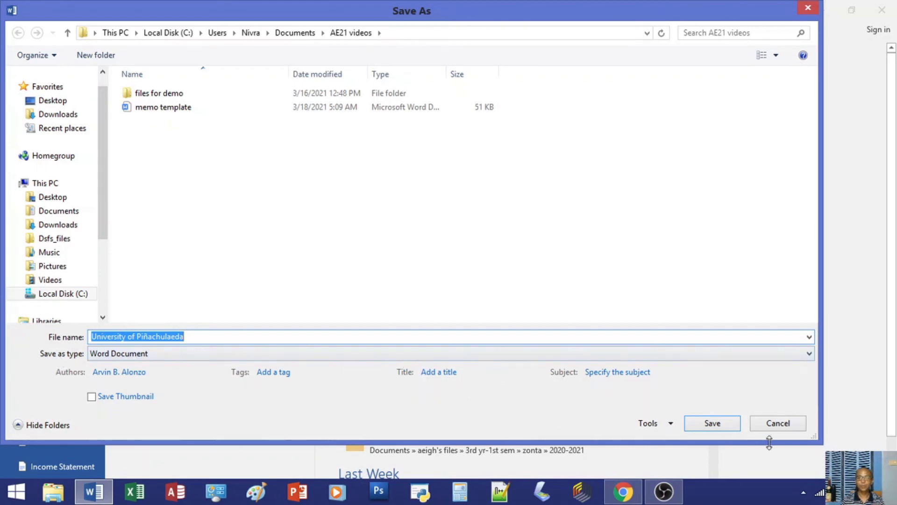
left_click(778, 423)
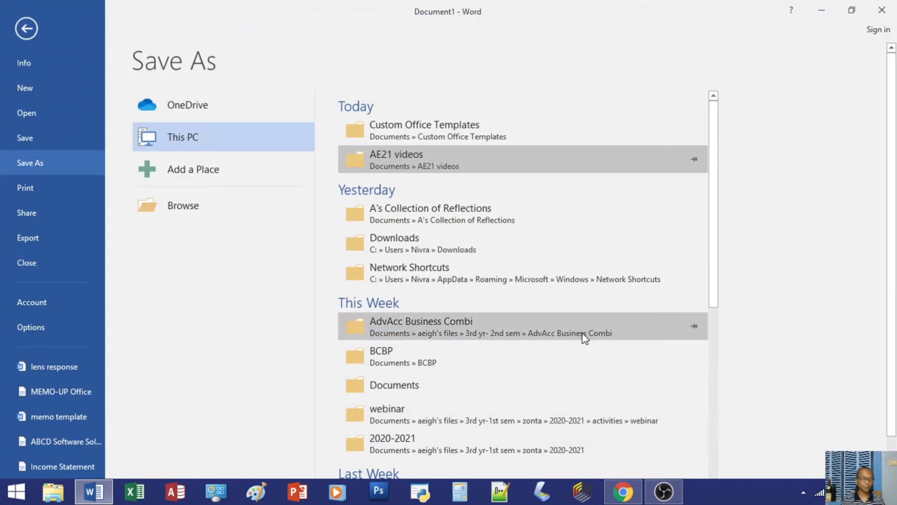
key("Escape")
scroll(466, 296, "up", 2)
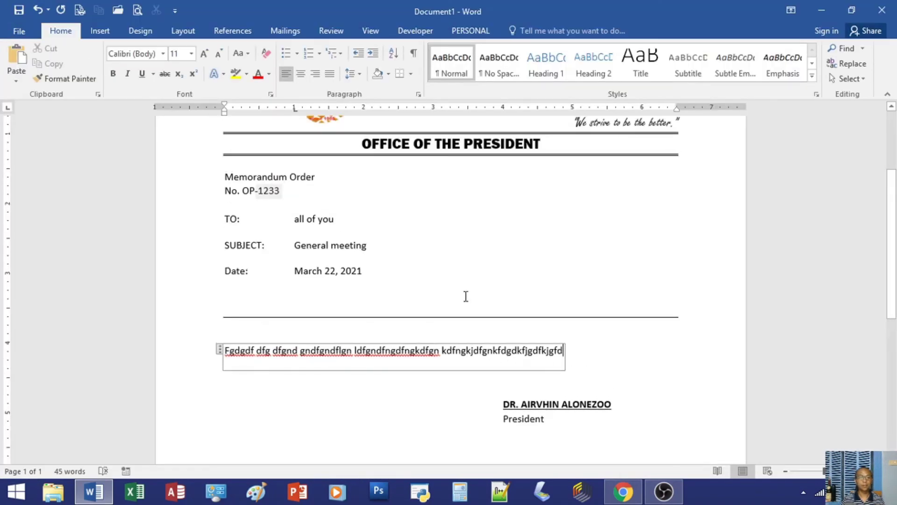
scroll(466, 290, "up", 2)
scroll(466, 290, "up", 2)
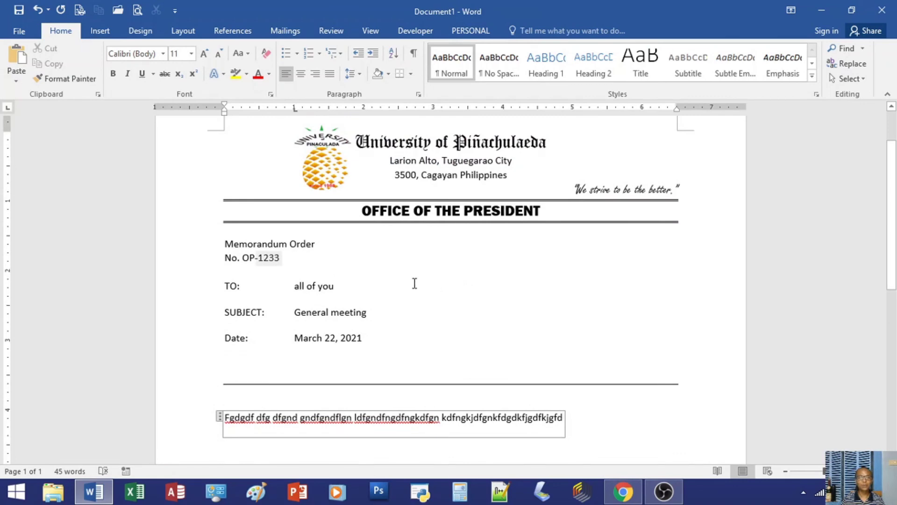
scroll(415, 283, "up", 2)
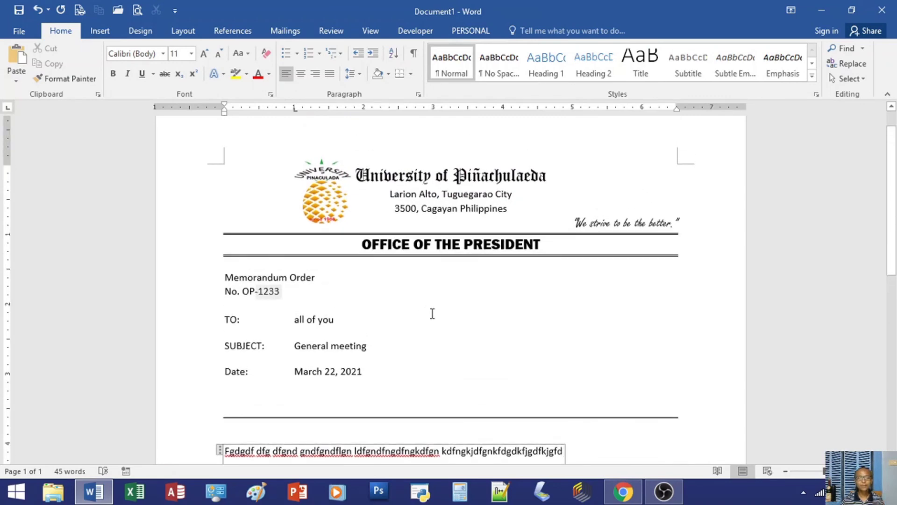